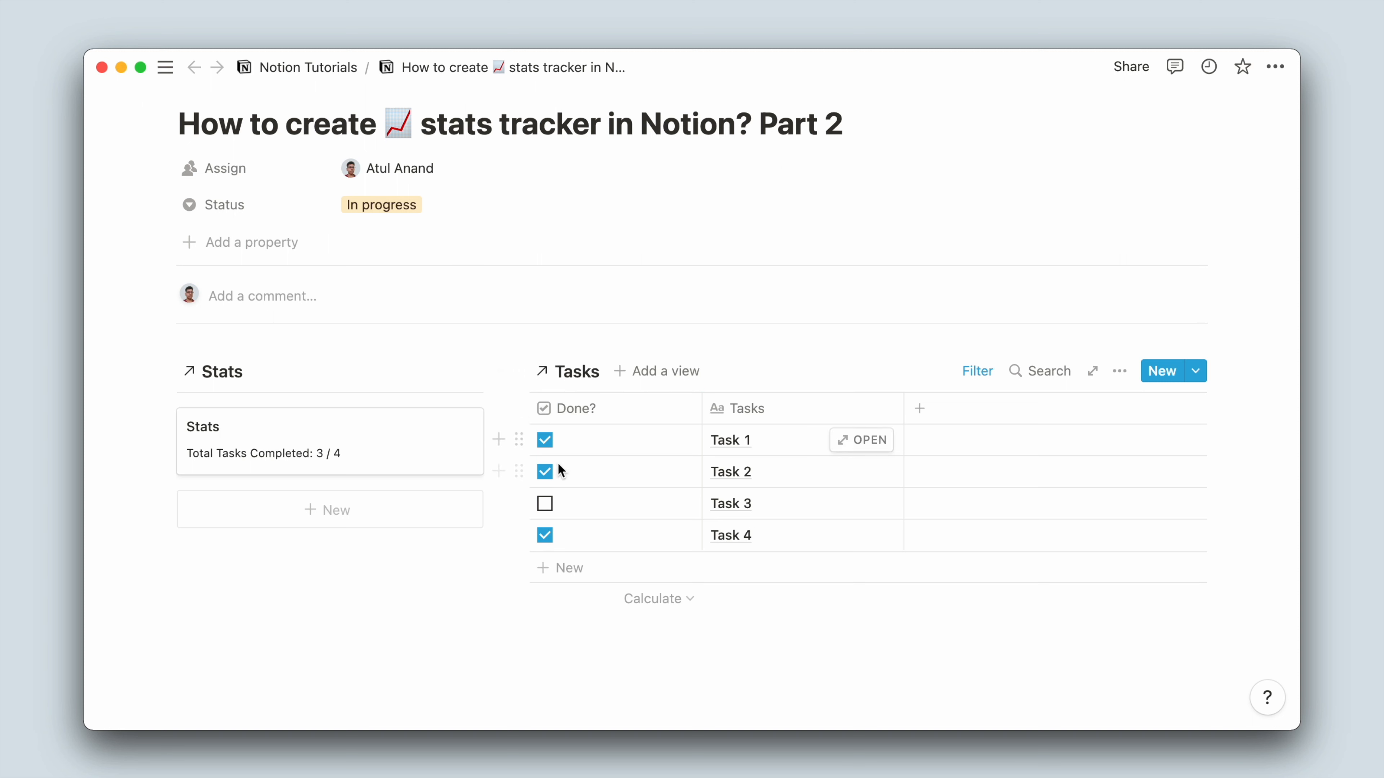
Tick the Task 1 checkbox and inspect the property type of the Done? column.
left_click(546, 441)
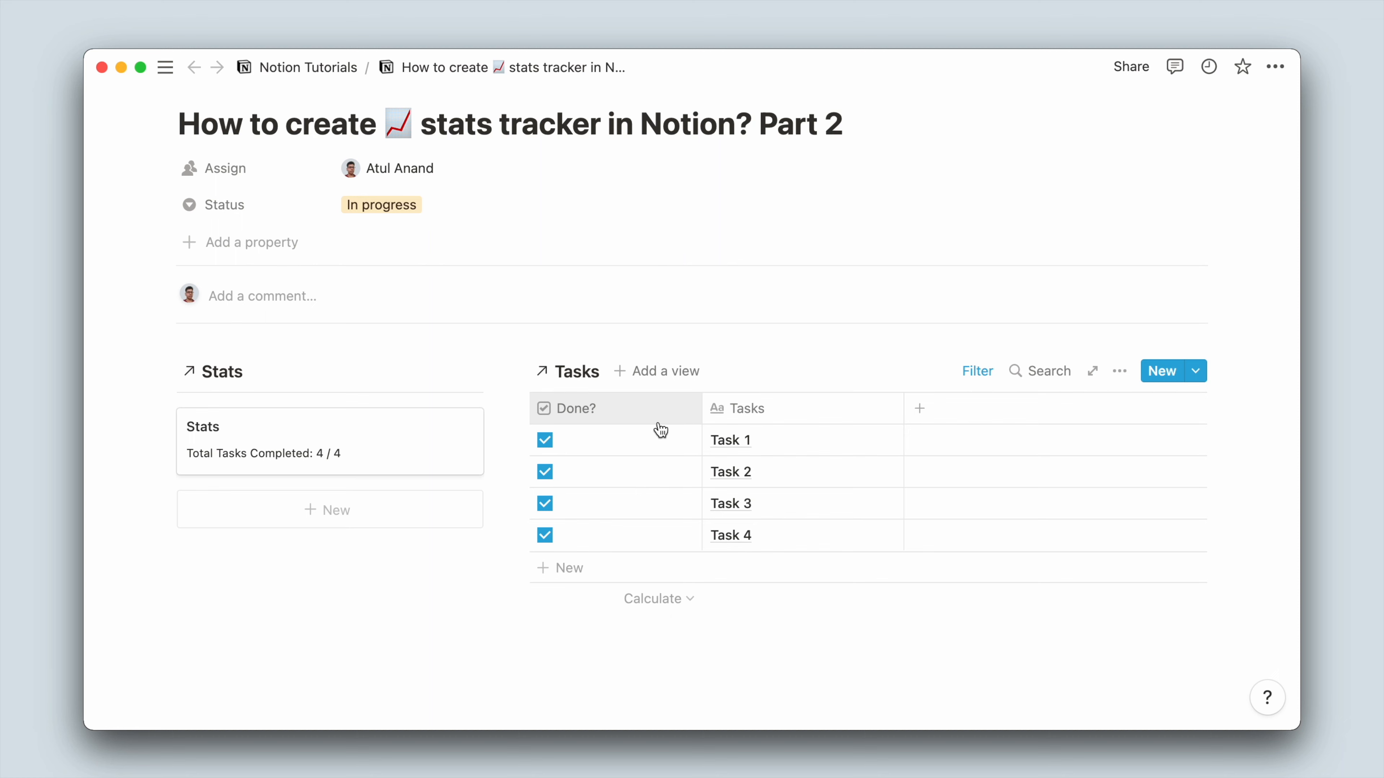
left_click(626, 410)
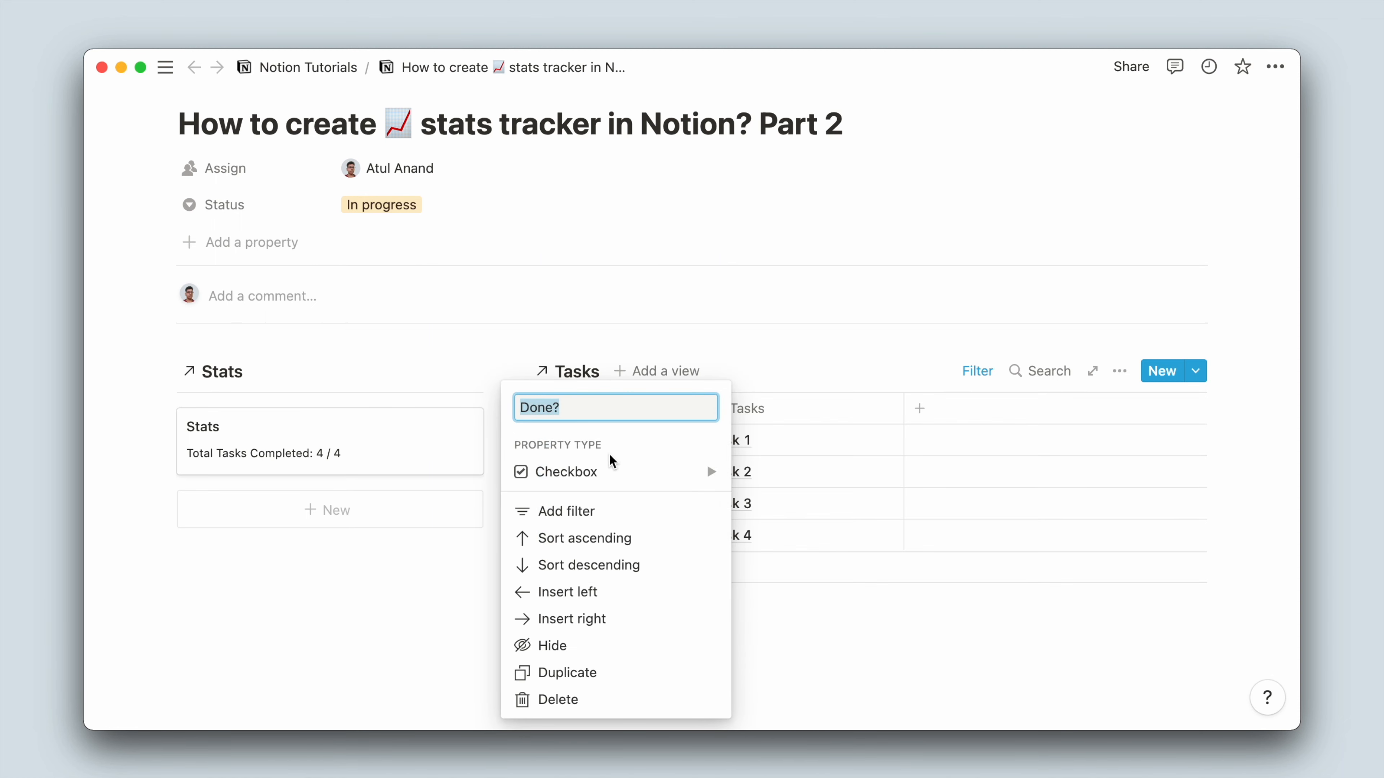
mouse_move(608, 467)
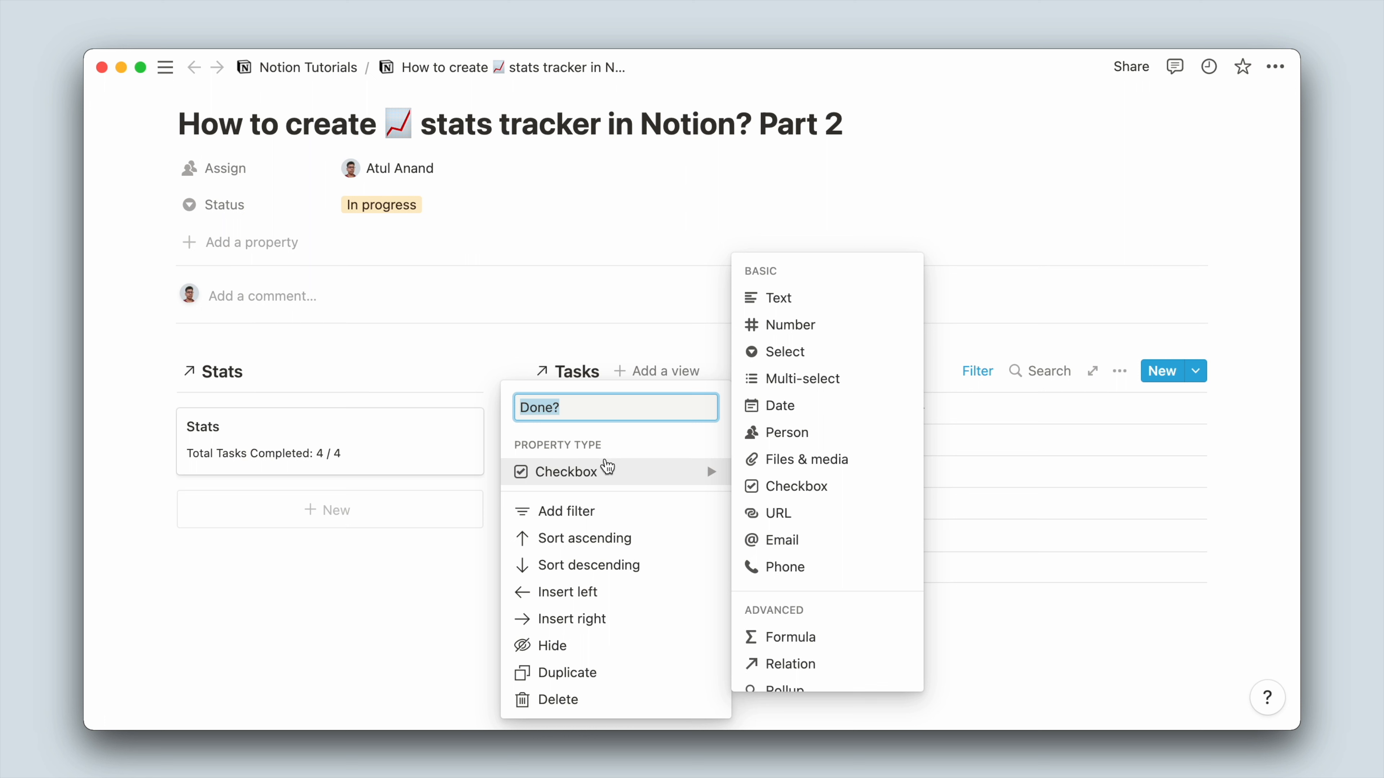
left_click(430, 392)
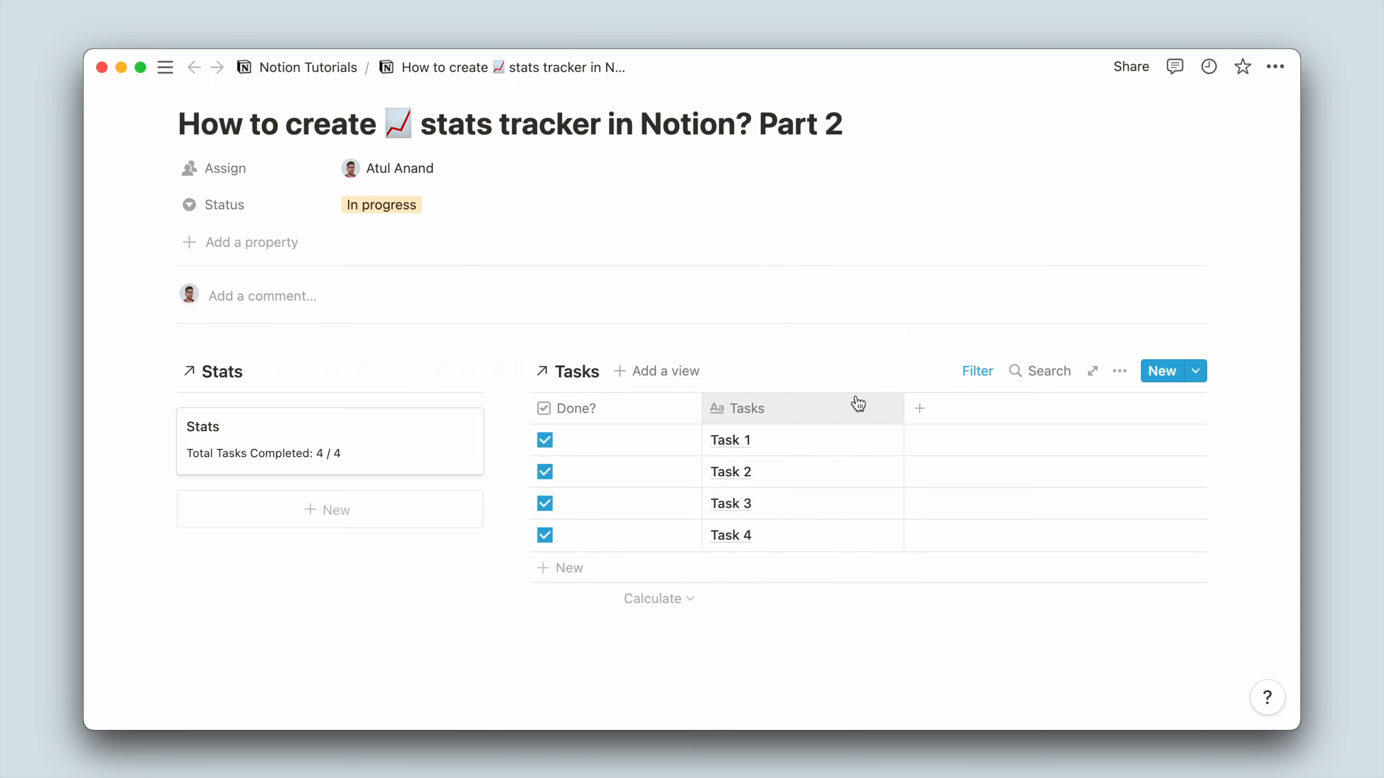
Add a Select property named Status as a new column in the Tasks table.
left_click(924, 420)
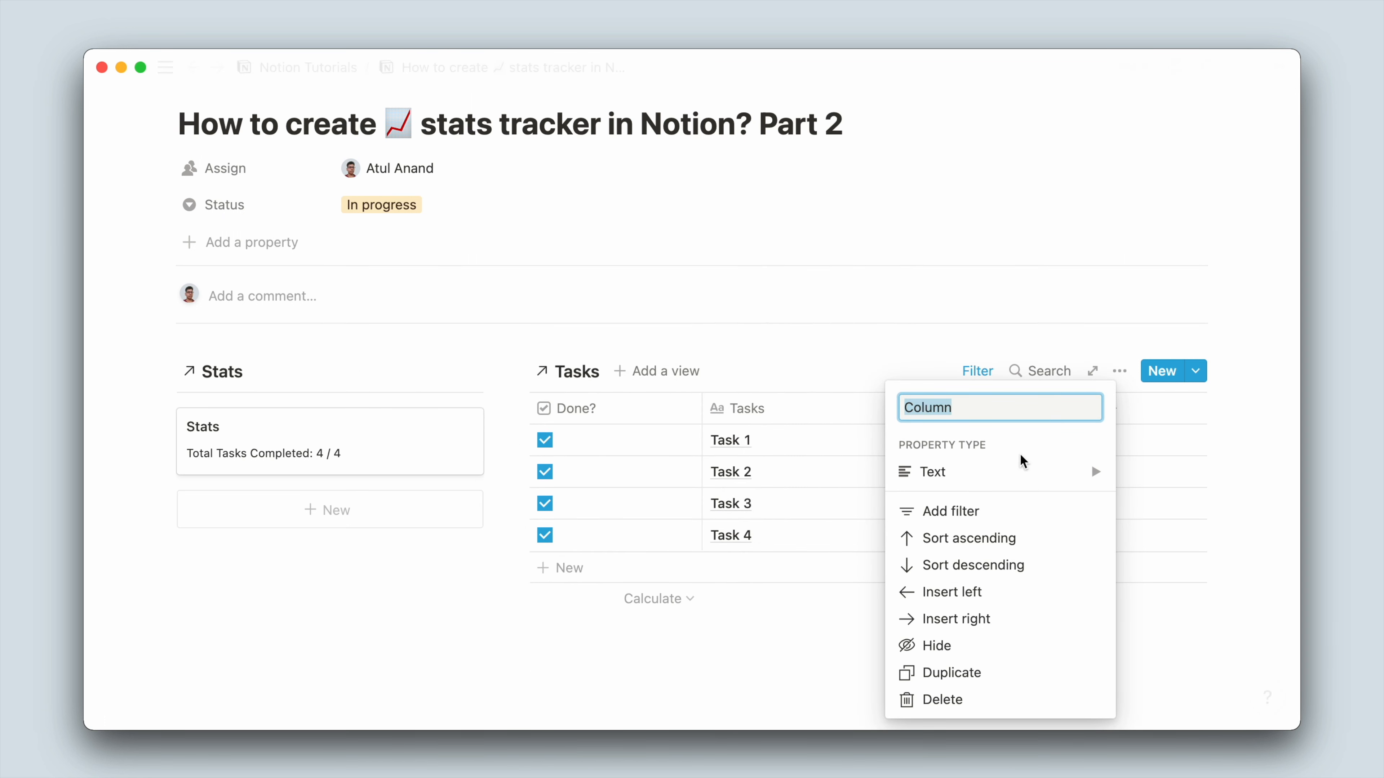
left_click(1043, 476)
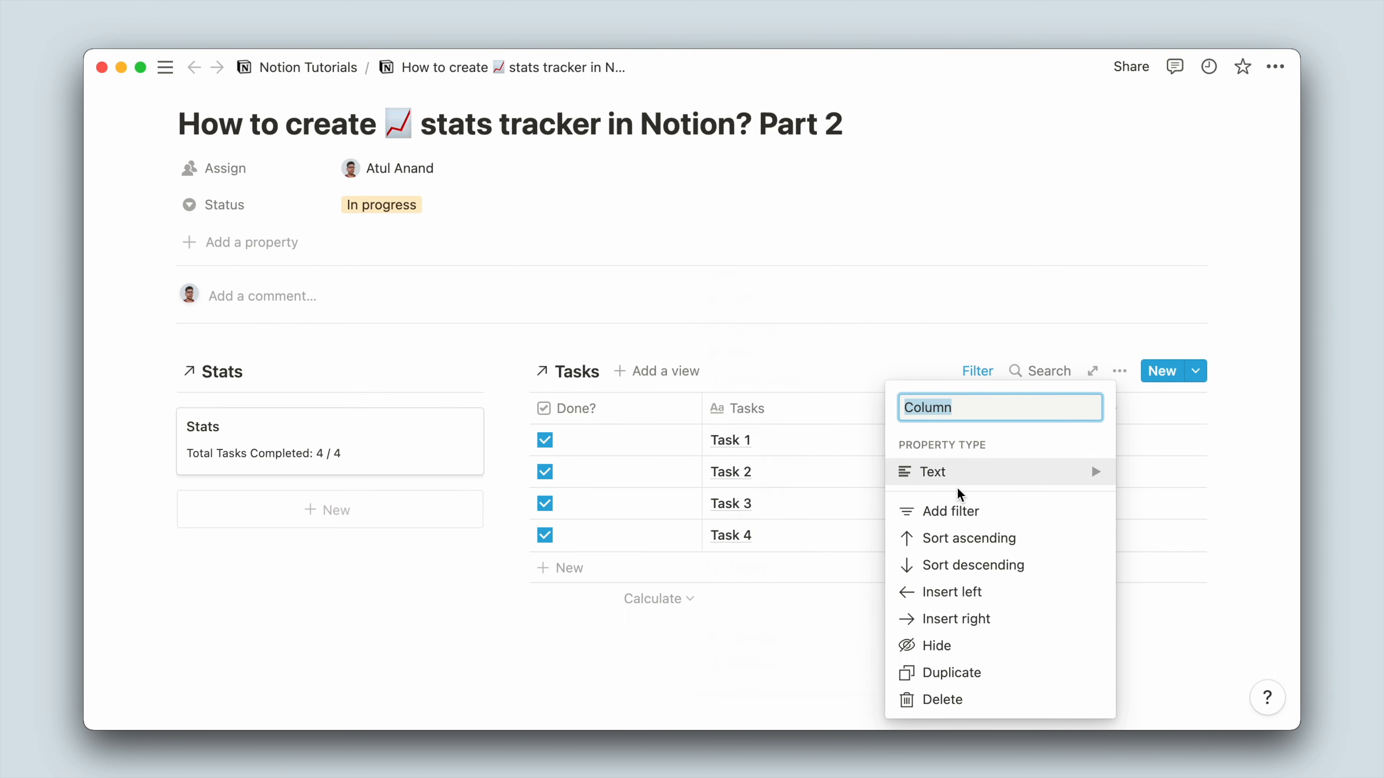
mouse_move(957, 488)
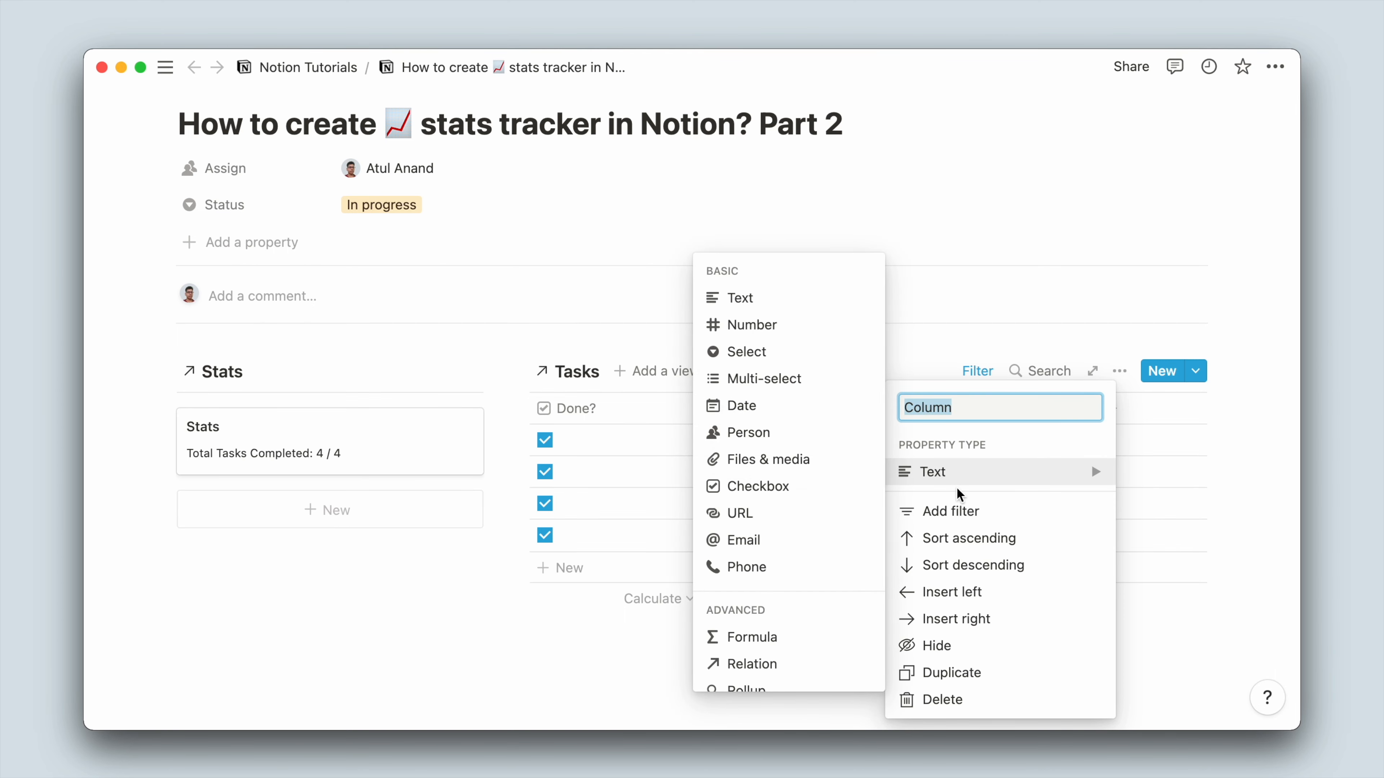
left_click(733, 352)
left_click(948, 415)
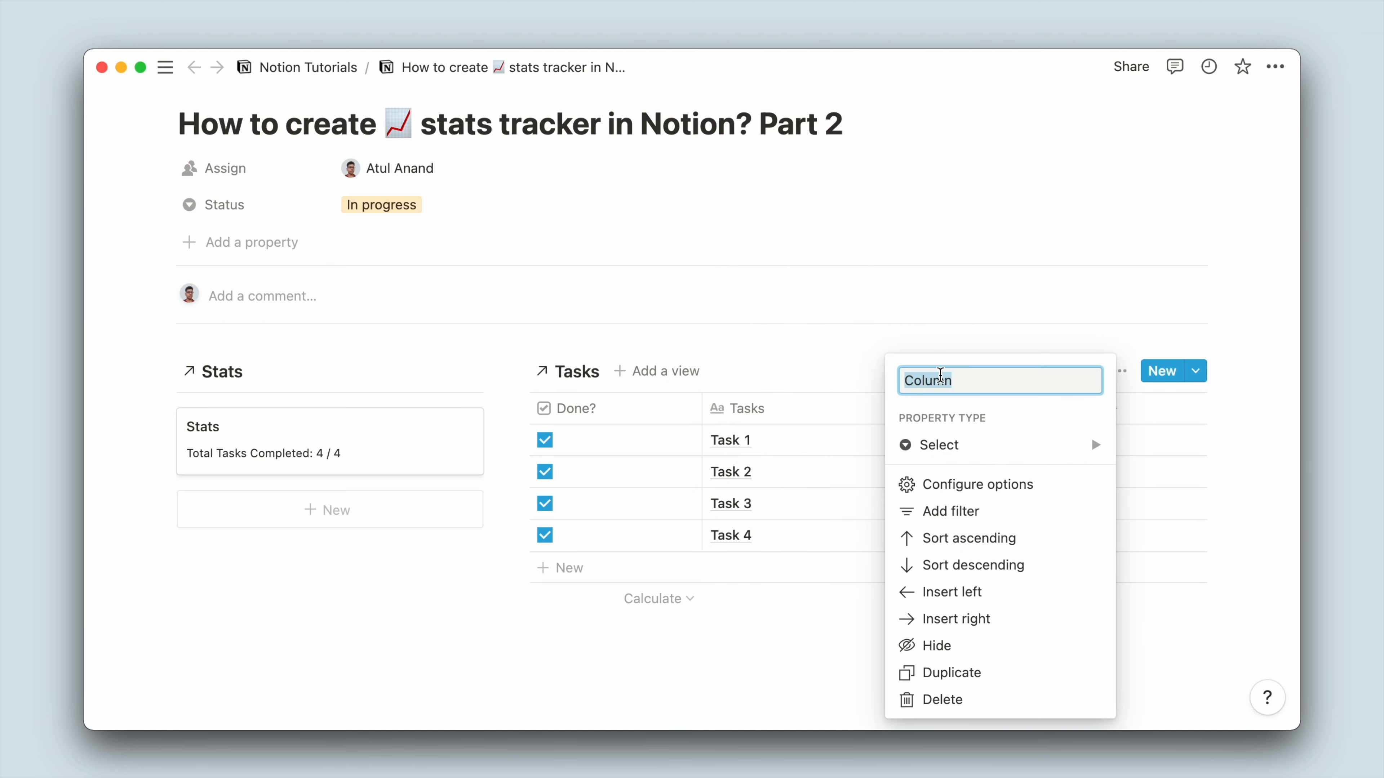
type("Status")
left_click(1091, 435)
left_click(893, 450)
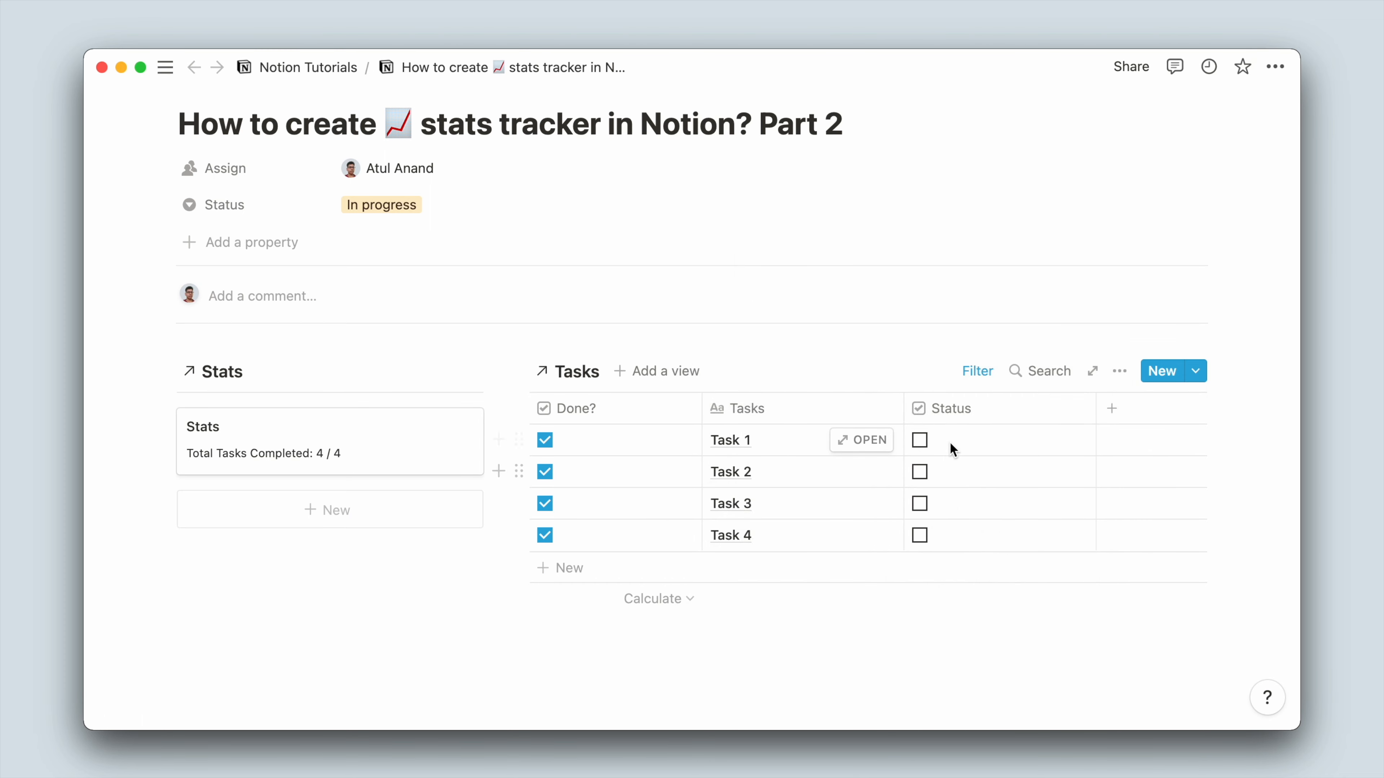
left_click(957, 410)
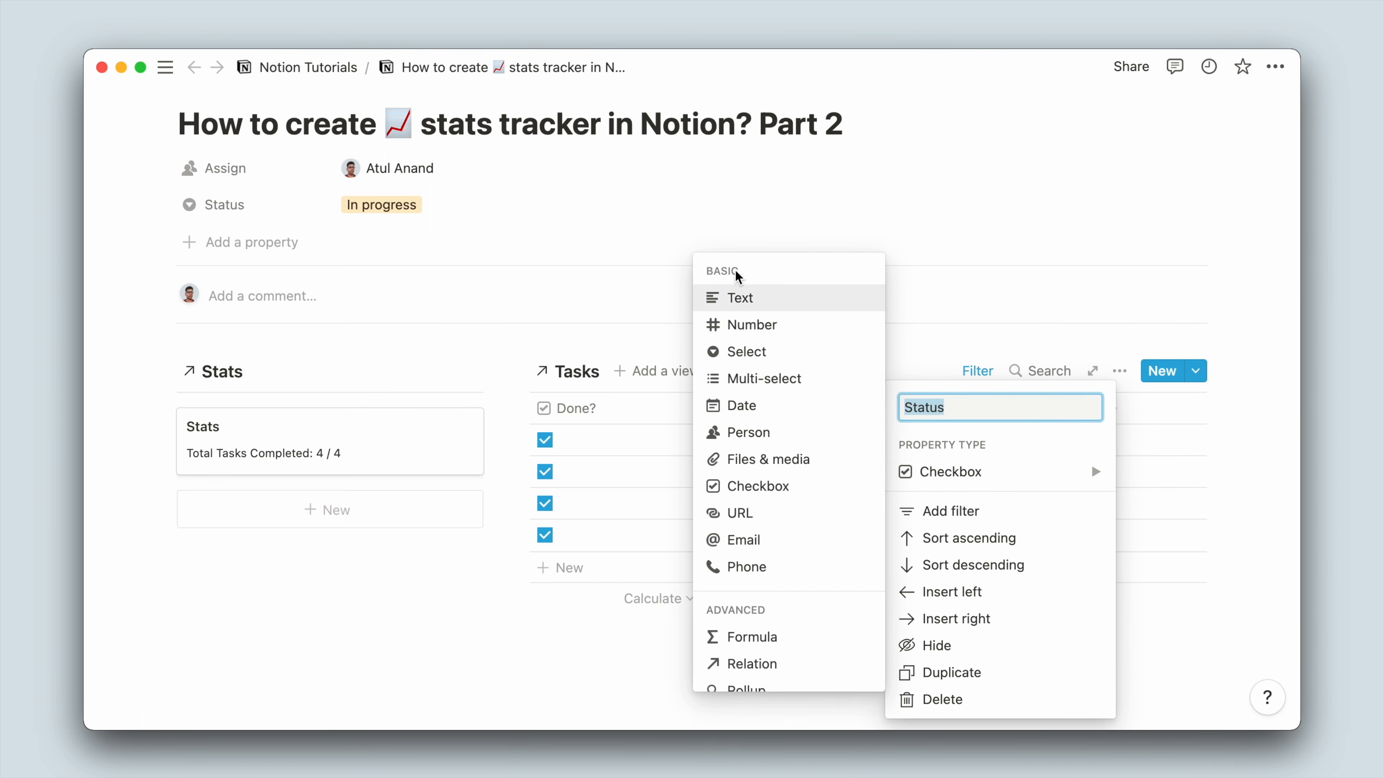
mouse_move(893, 469)
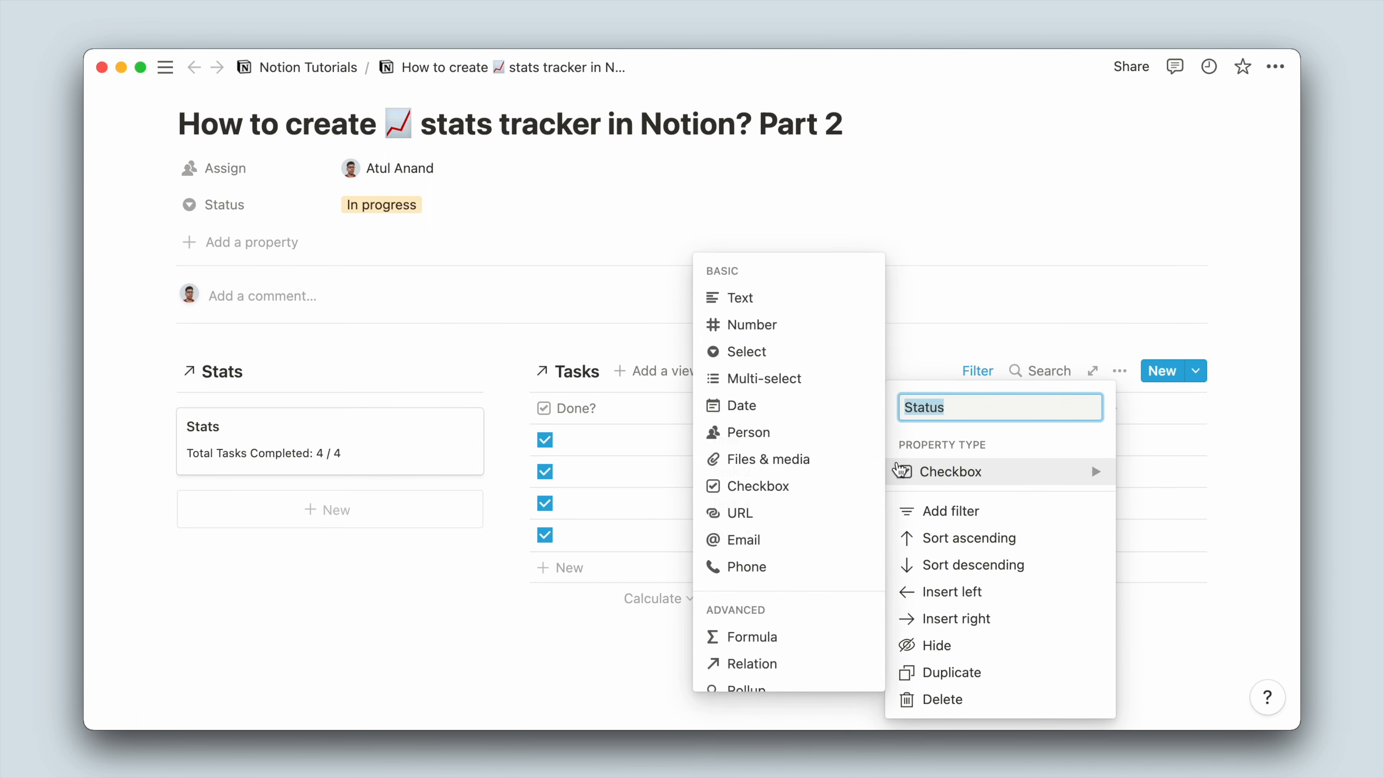
left_click(778, 349)
Create the Status option To-Do for Task 1 and the option Doing for Task 3.
left_click(953, 442)
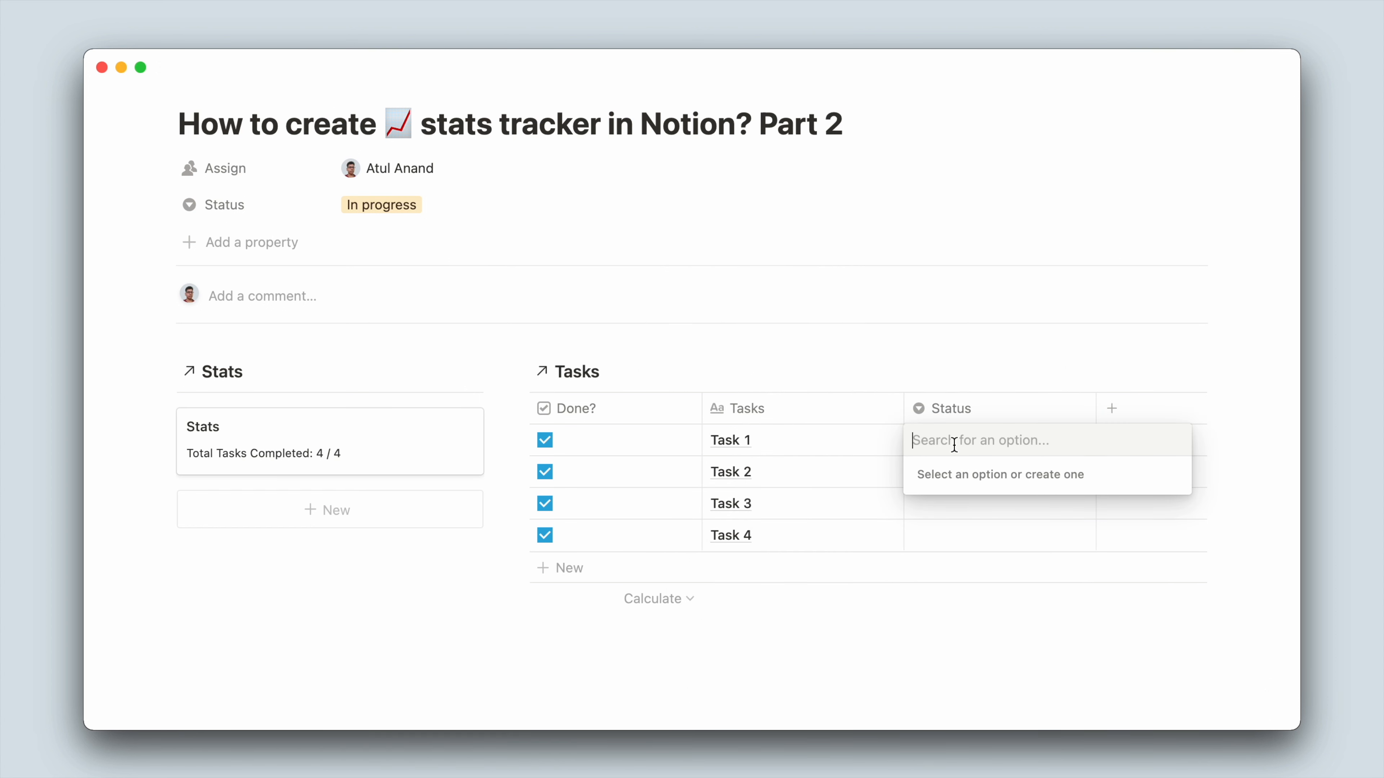
type("To-Do")
key("Return")
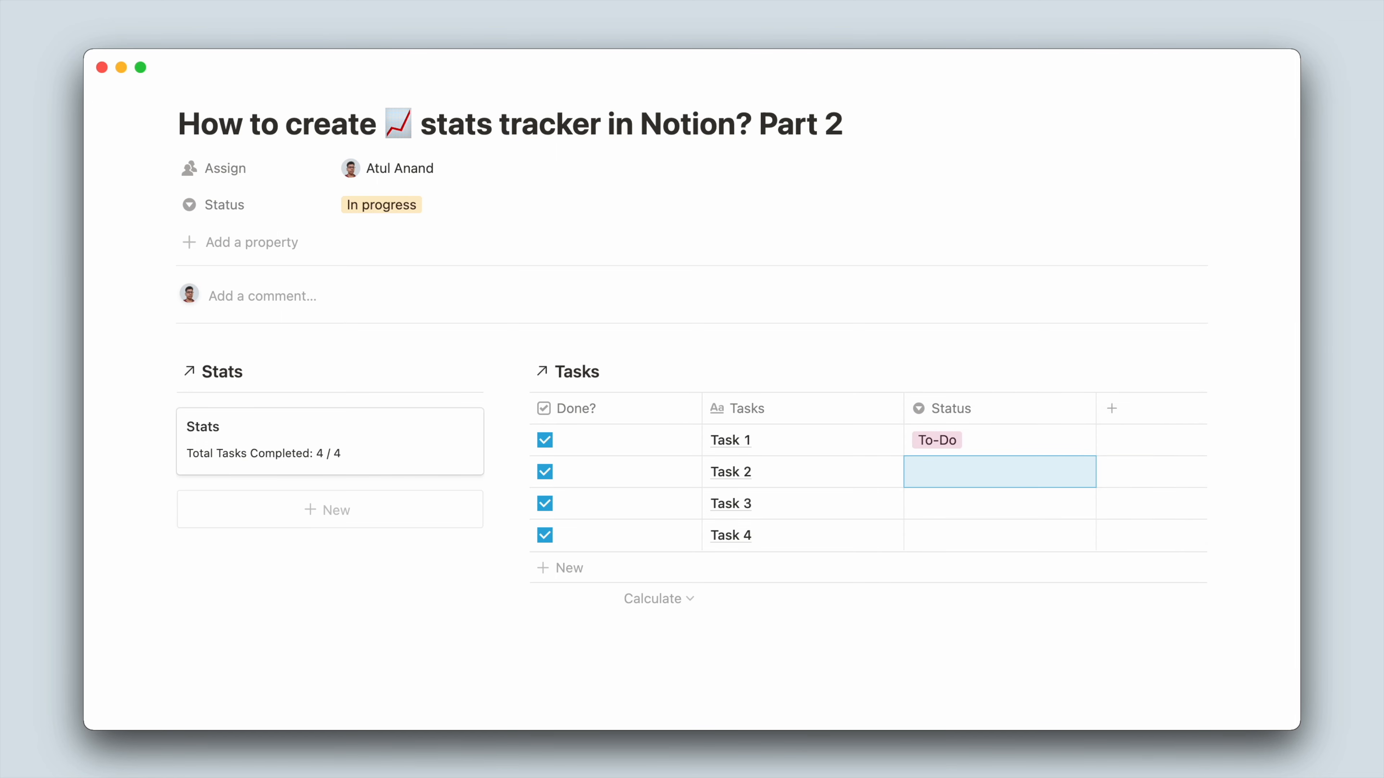
left_click(975, 482)
type("Doing")
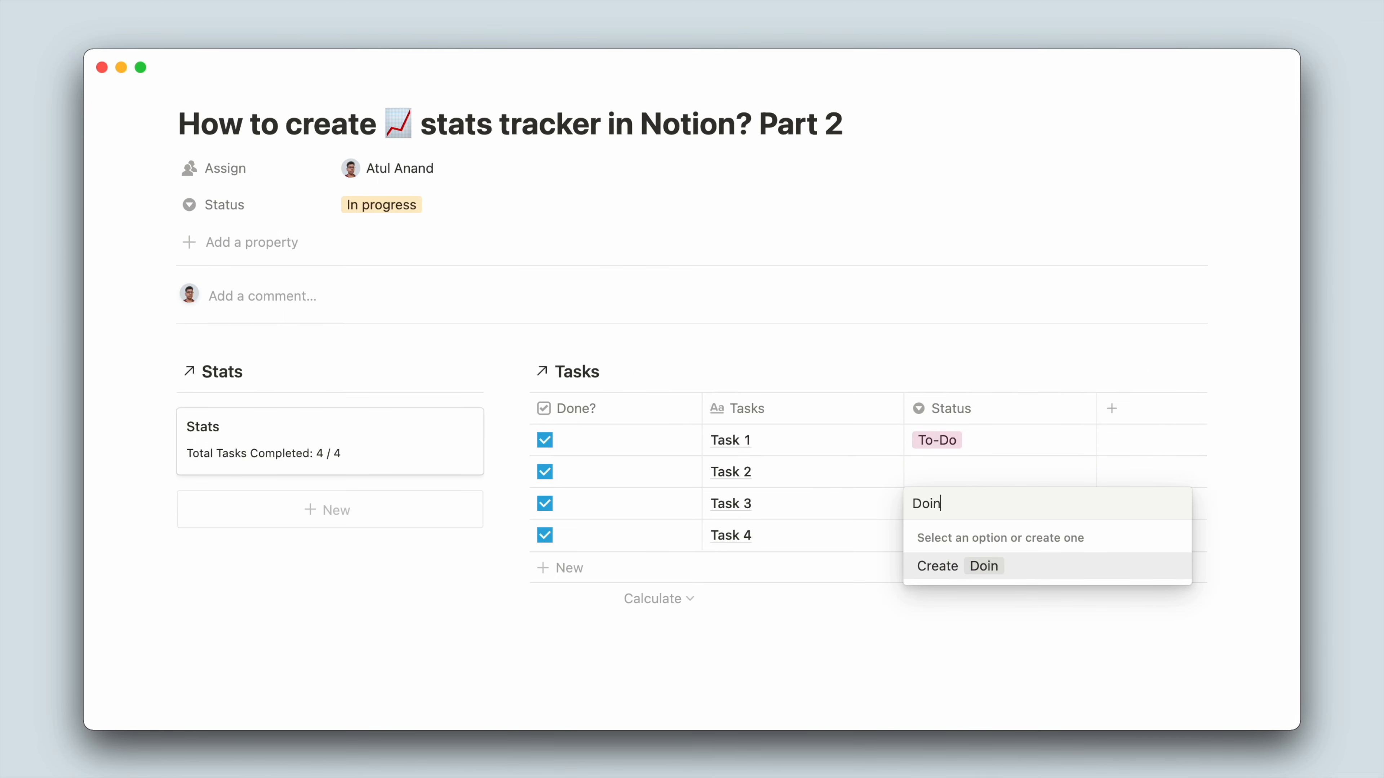
key("Return")
Create the Status option Done and assign it to Task 2.
left_click(924, 479)
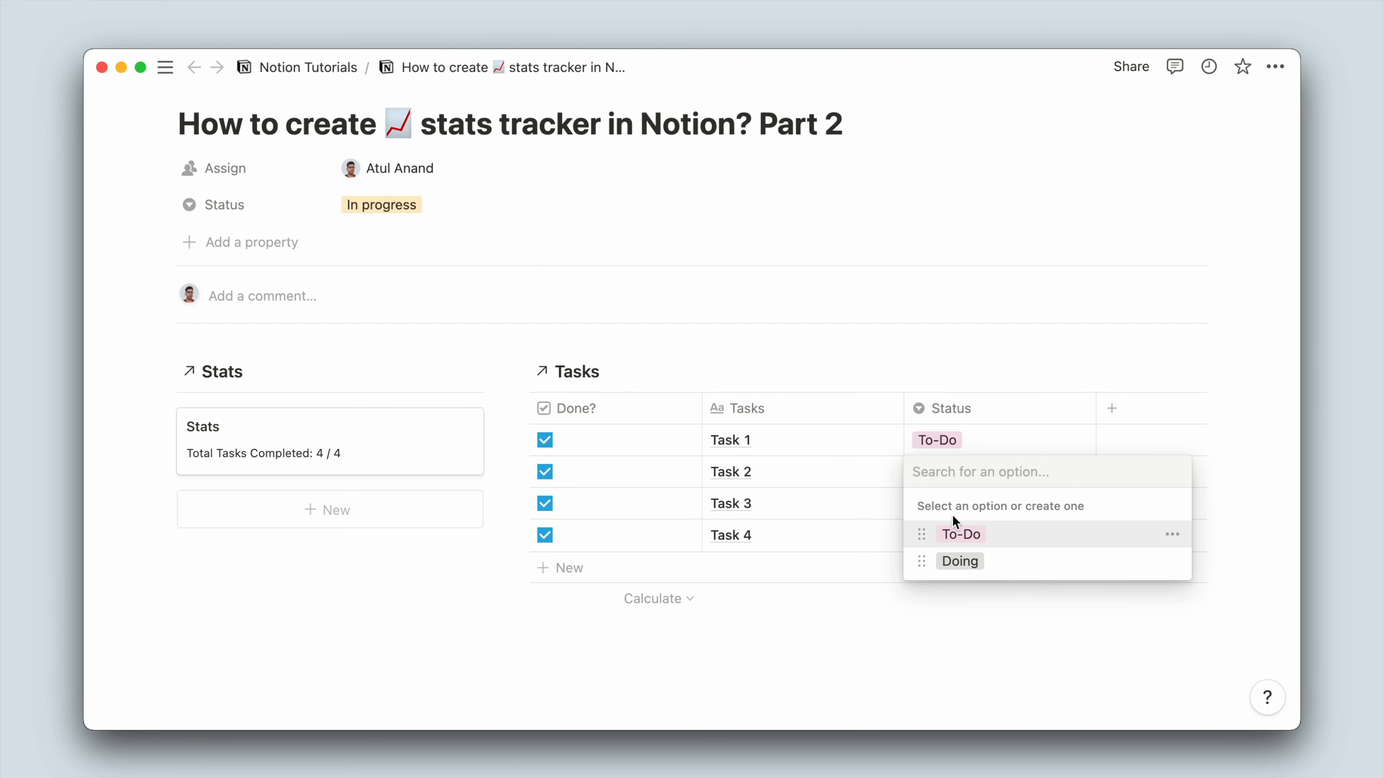
type("Done")
left_click(1009, 543)
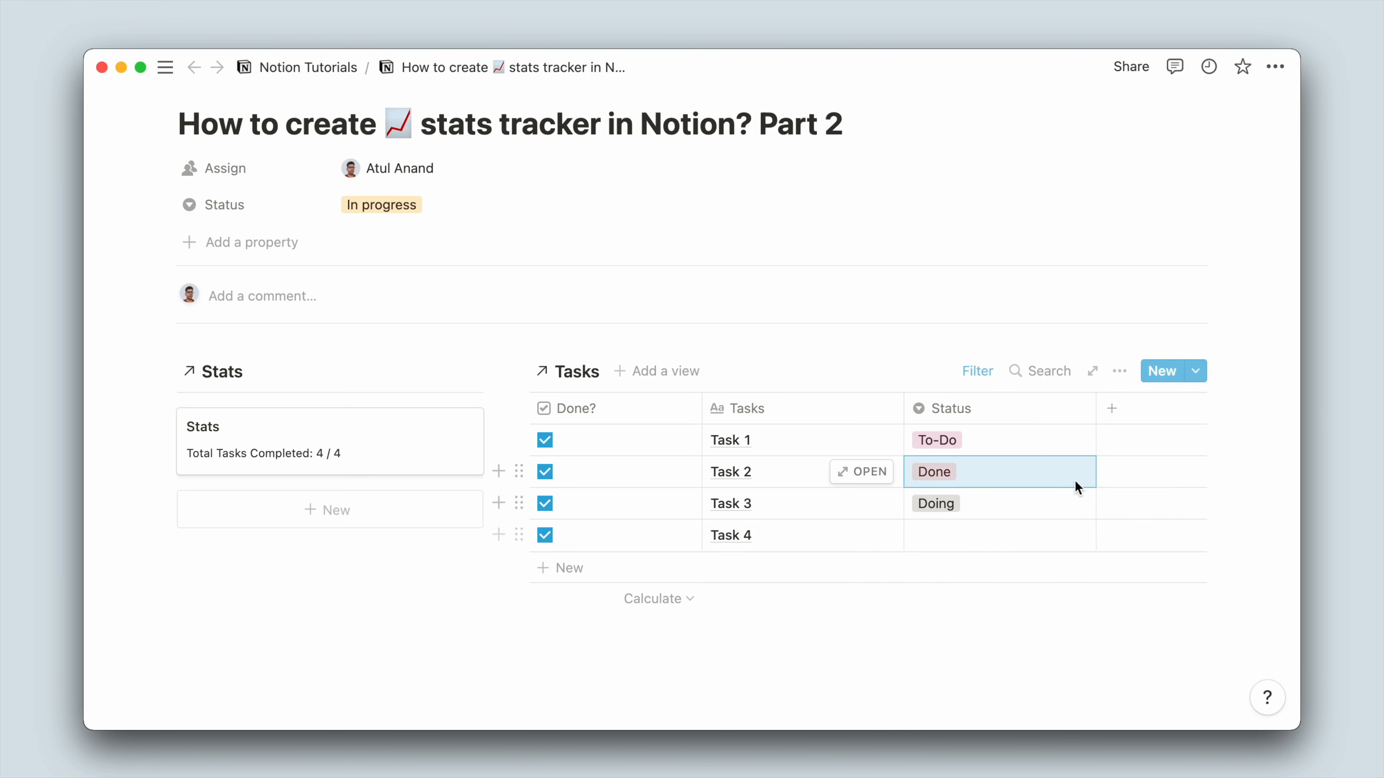
Color the Status options: Done green, Doing yellow and To-Do red.
left_click(1034, 479)
left_click(1171, 588)
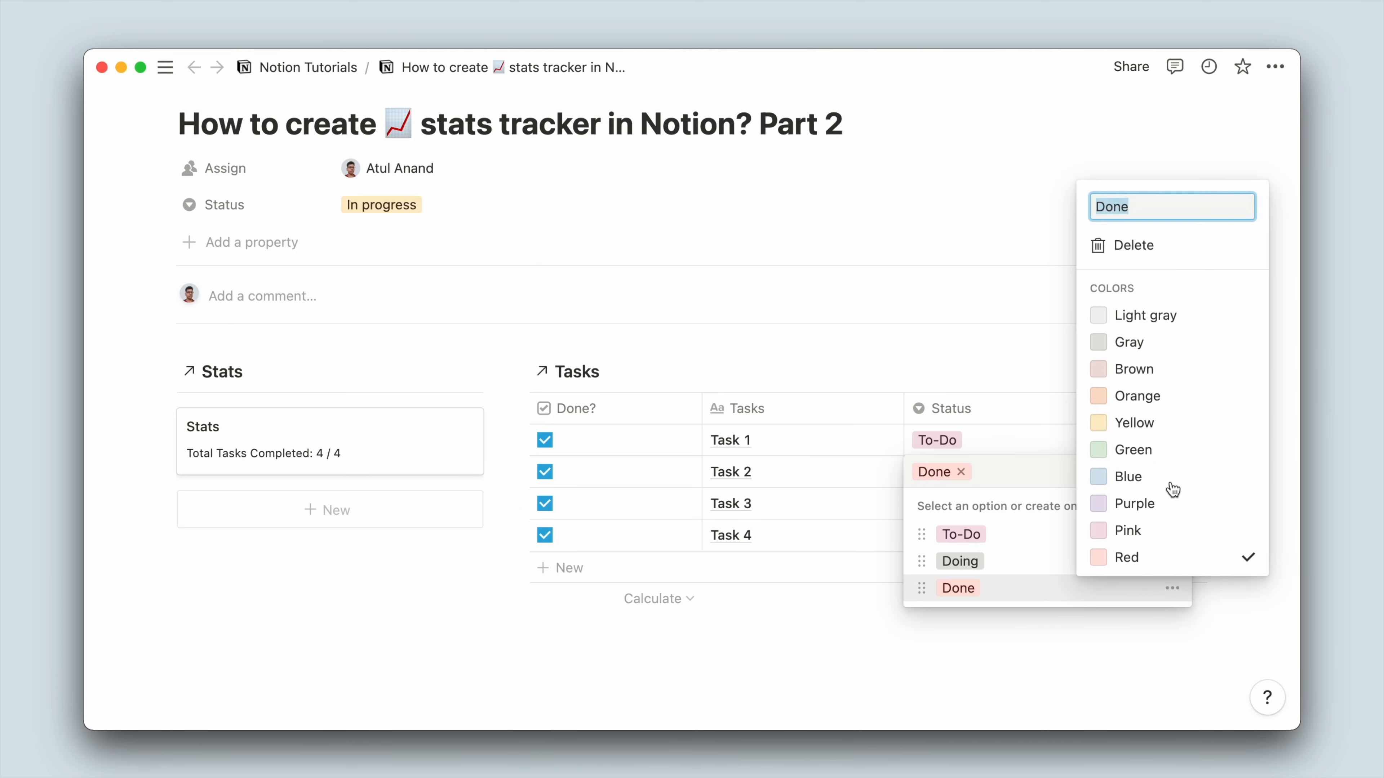
left_click(1159, 451)
key("Escape")
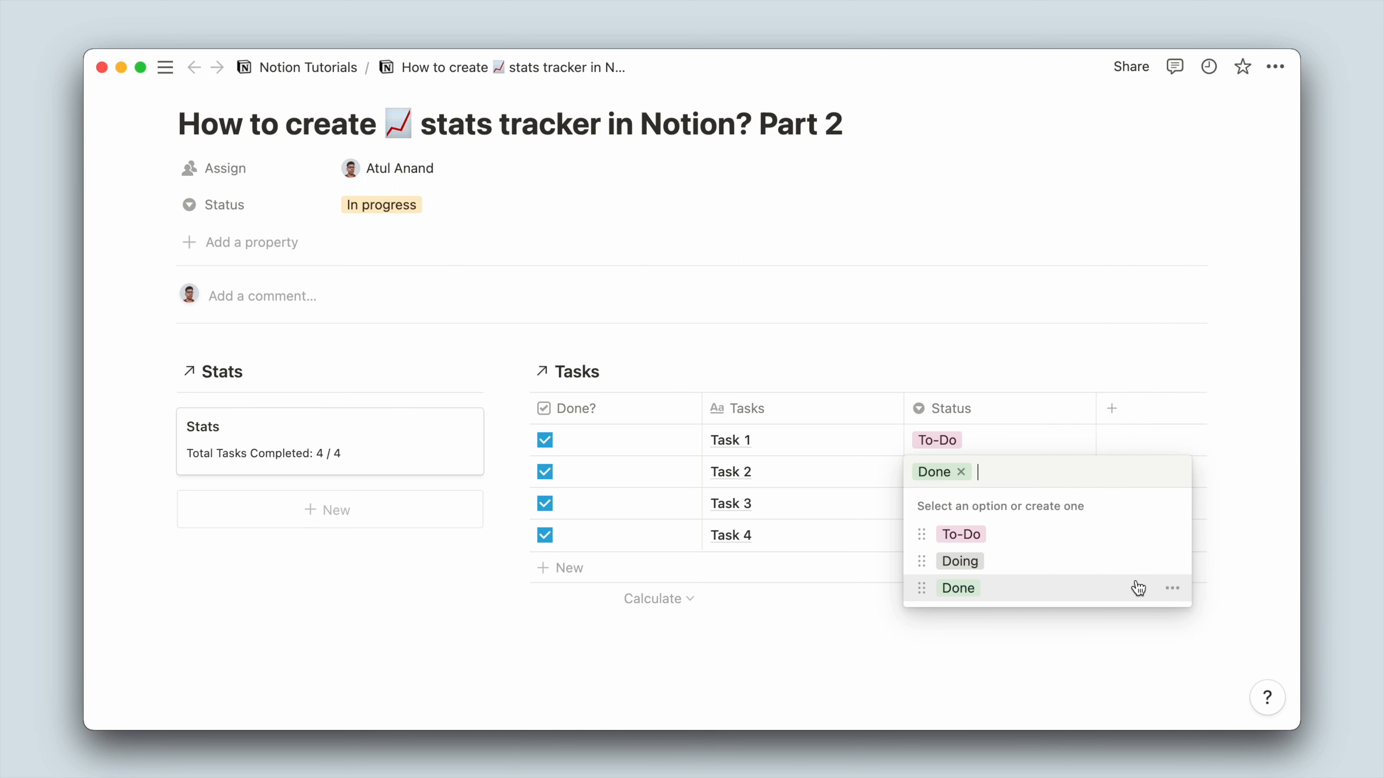
left_click(1171, 561)
left_click(1132, 402)
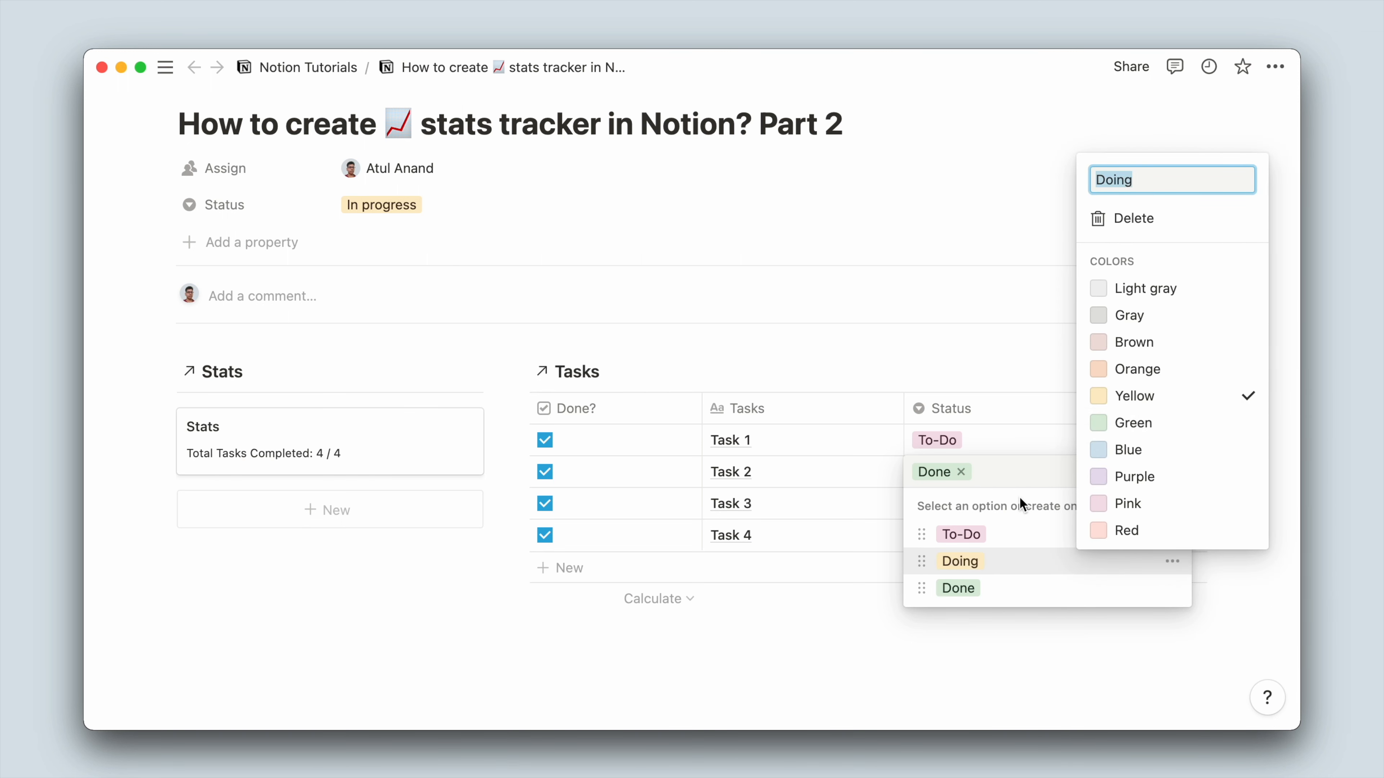
key("Escape")
left_click(1172, 534)
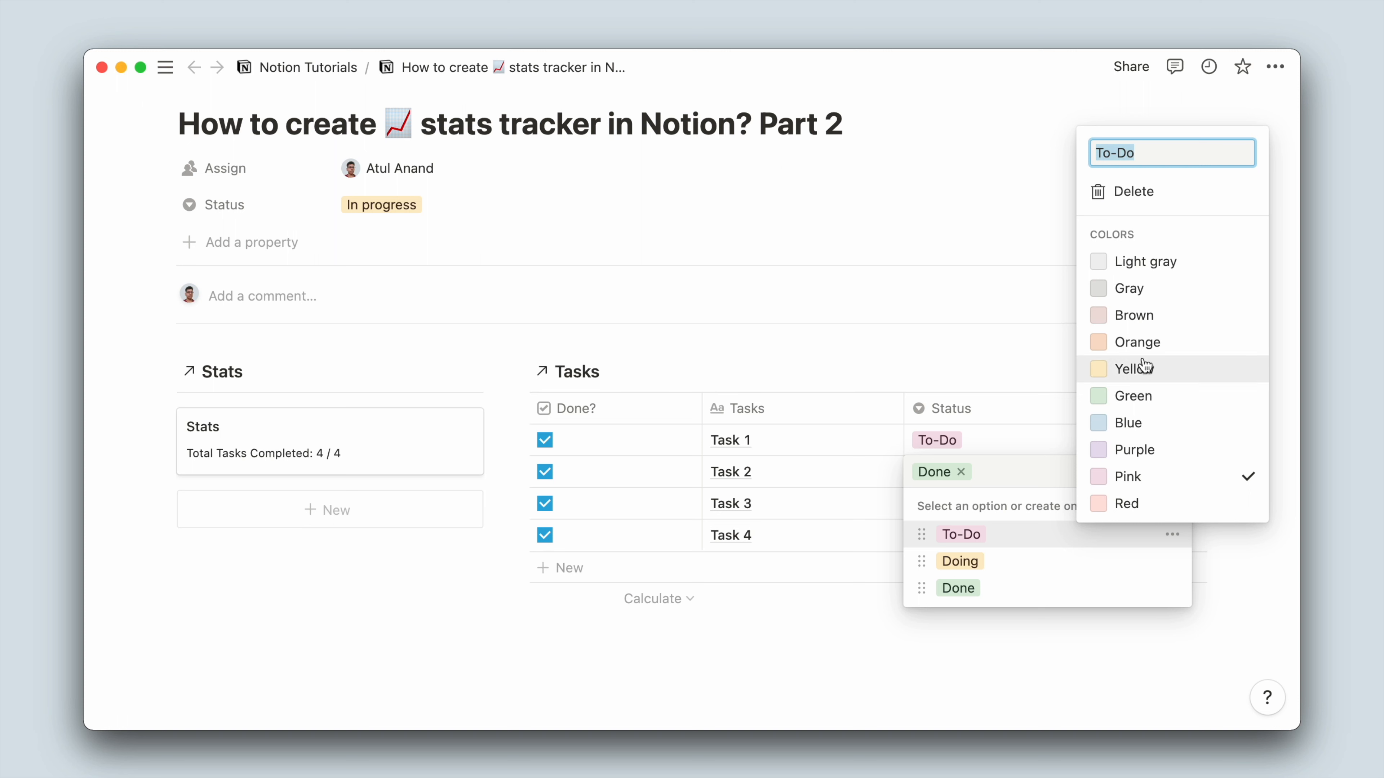
left_click(1155, 503)
key("Escape")
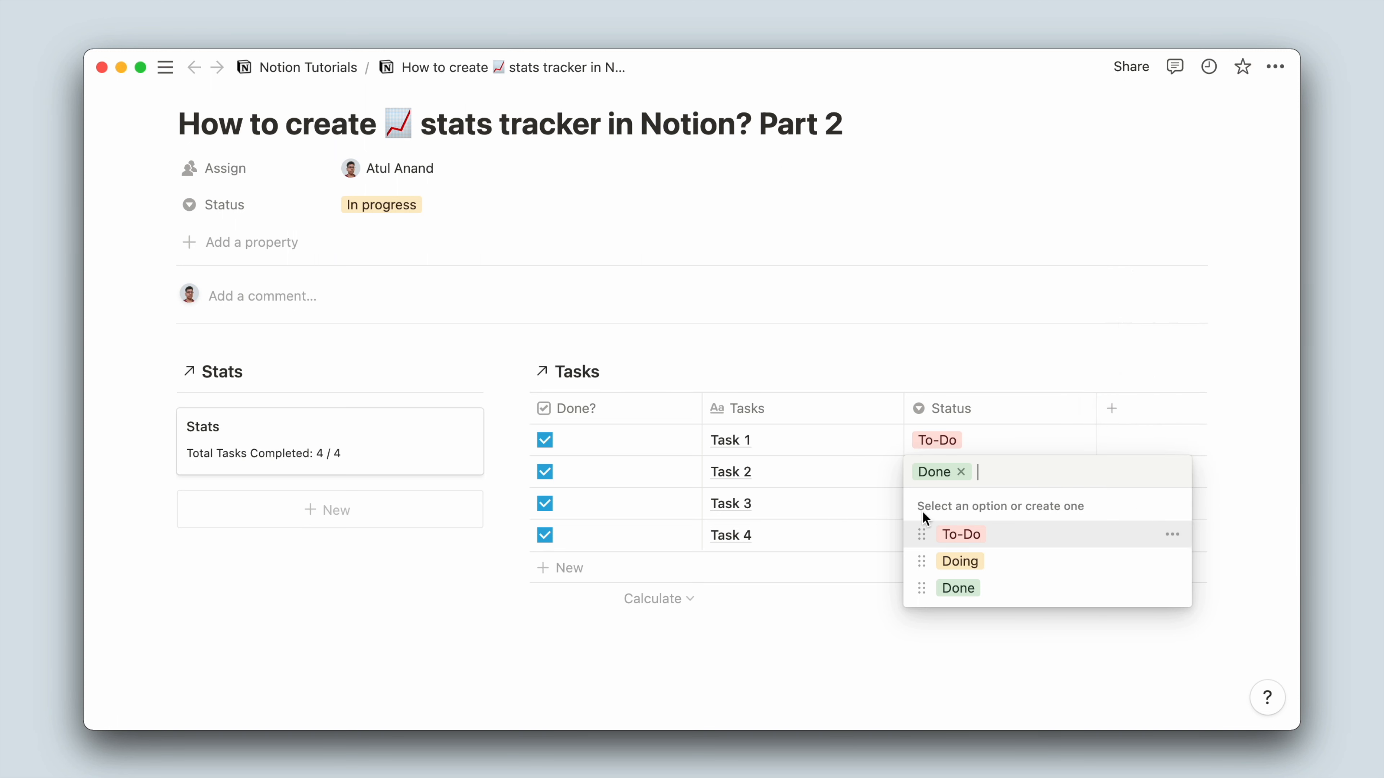
key("Escape")
Set the Status of Task 4 to the existing option Done.
left_click(948, 539)
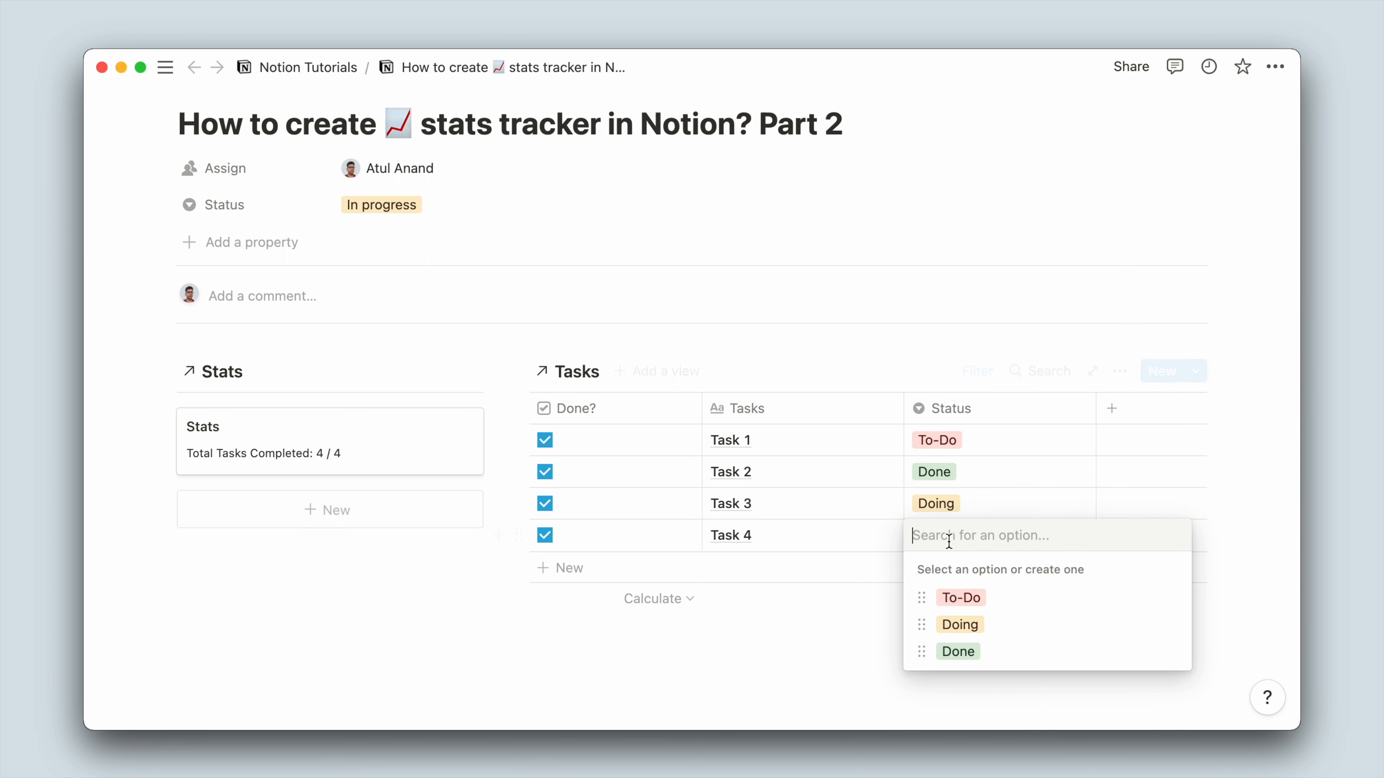
left_click(958, 651)
left_click(784, 502)
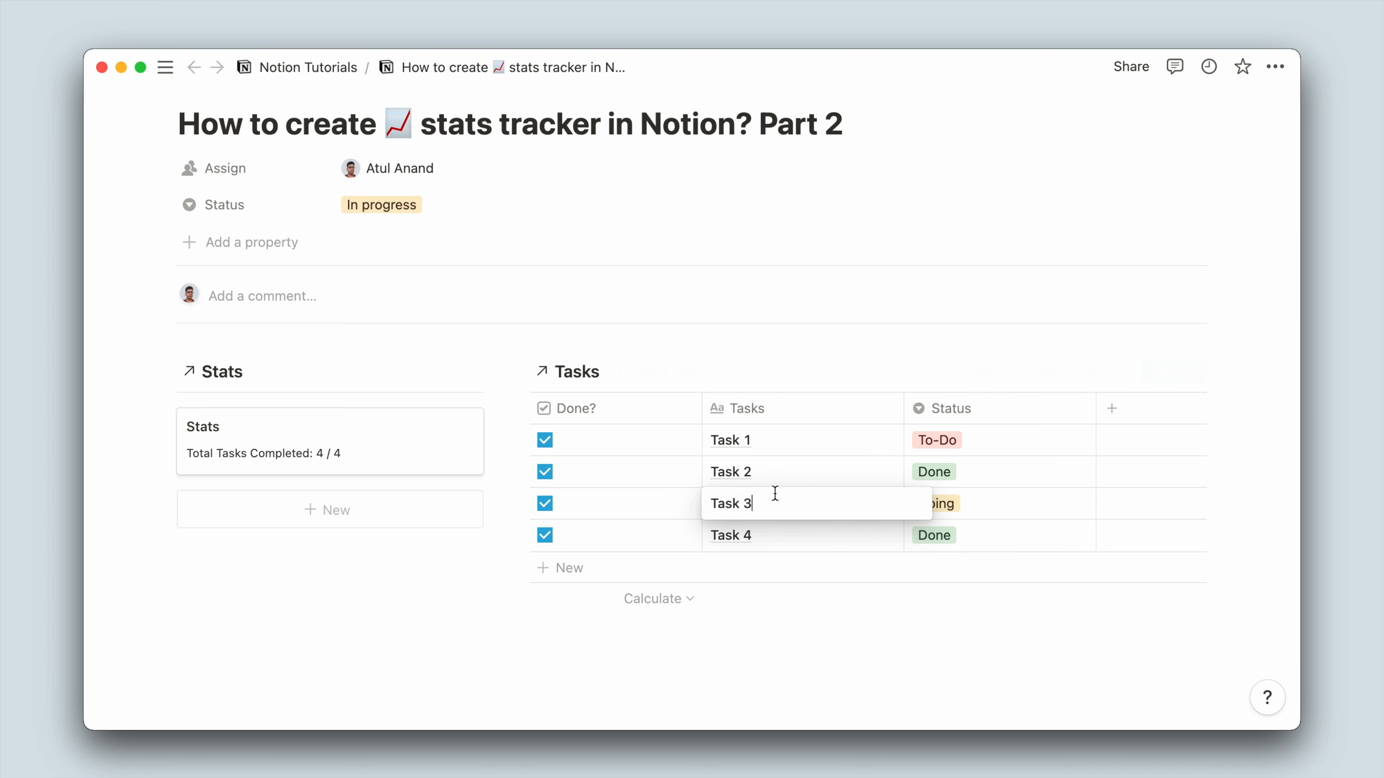
key("Escape")
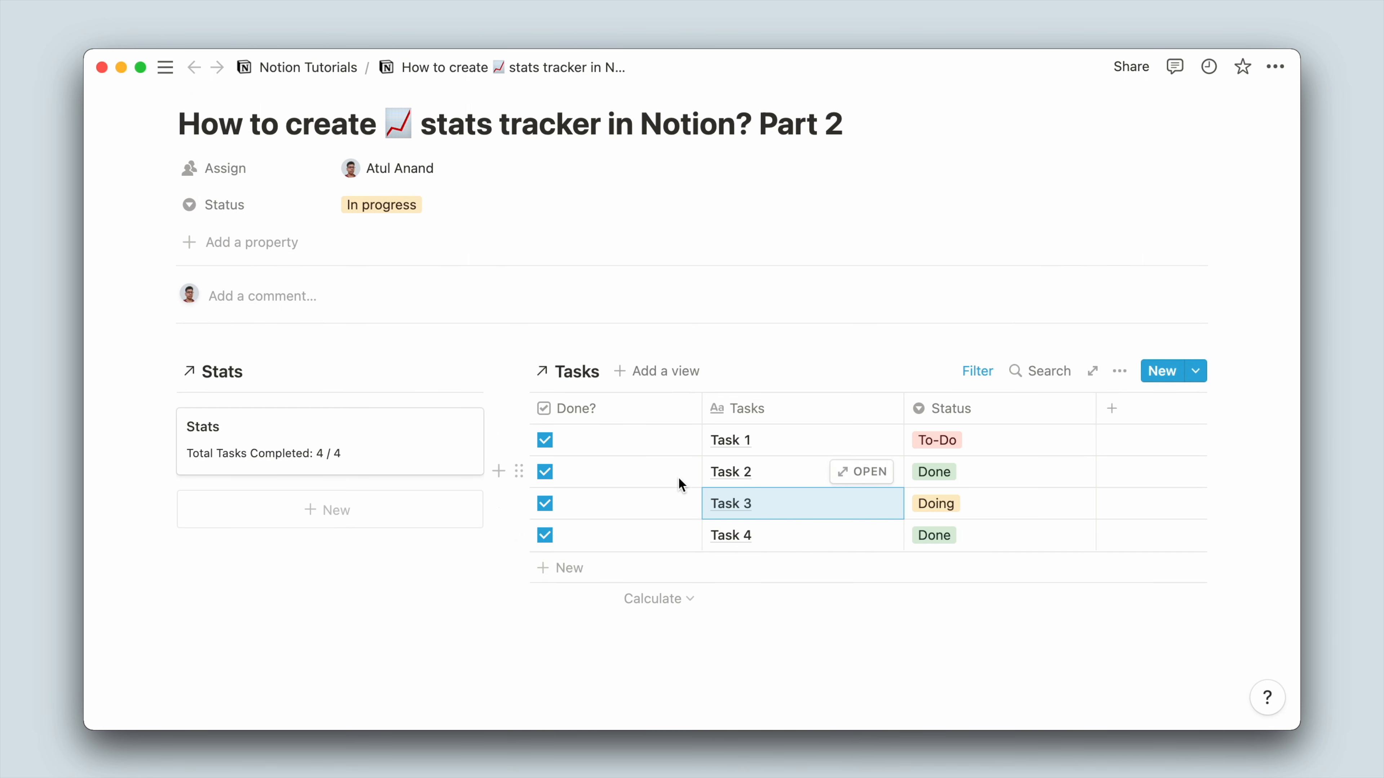
Delete the Done? checkbox column from the Tasks table.
left_click(657, 413)
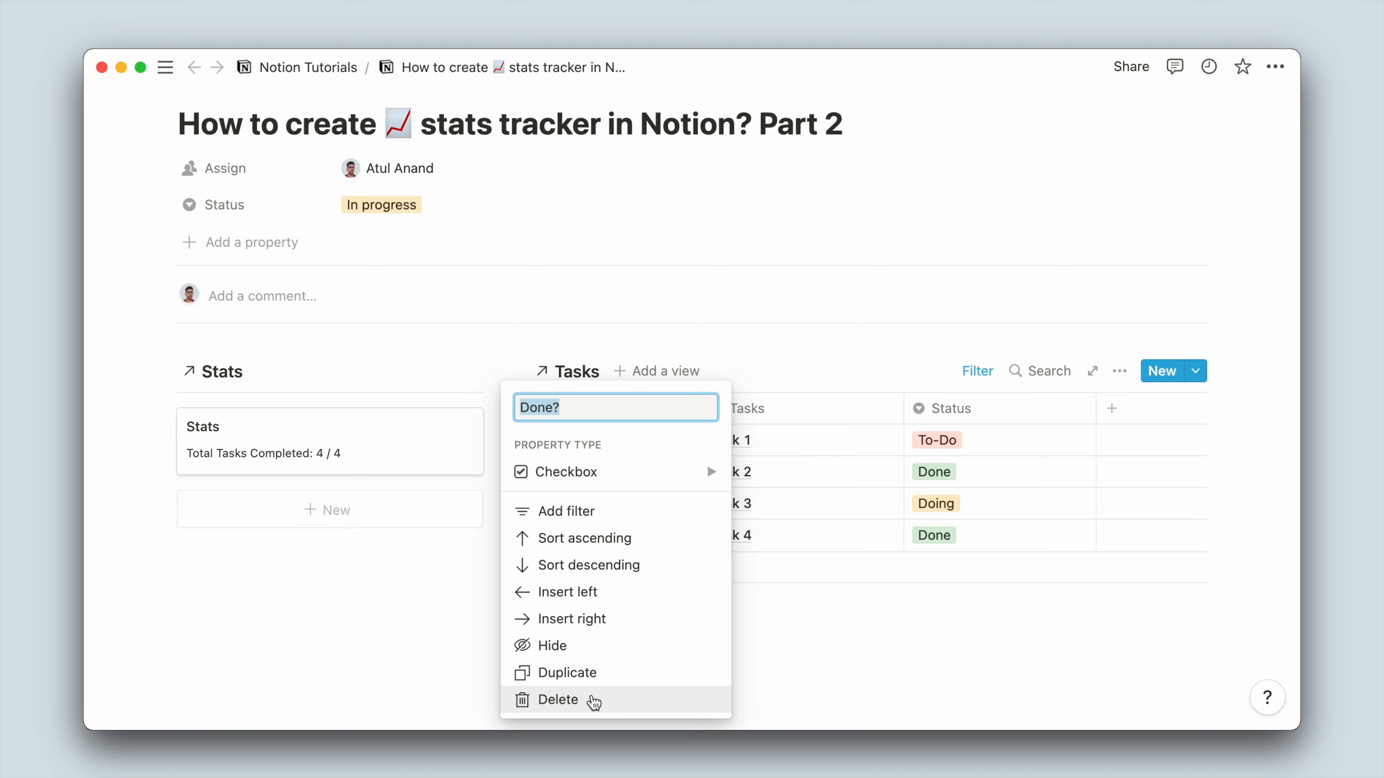
left_click(593, 702)
left_click(723, 410)
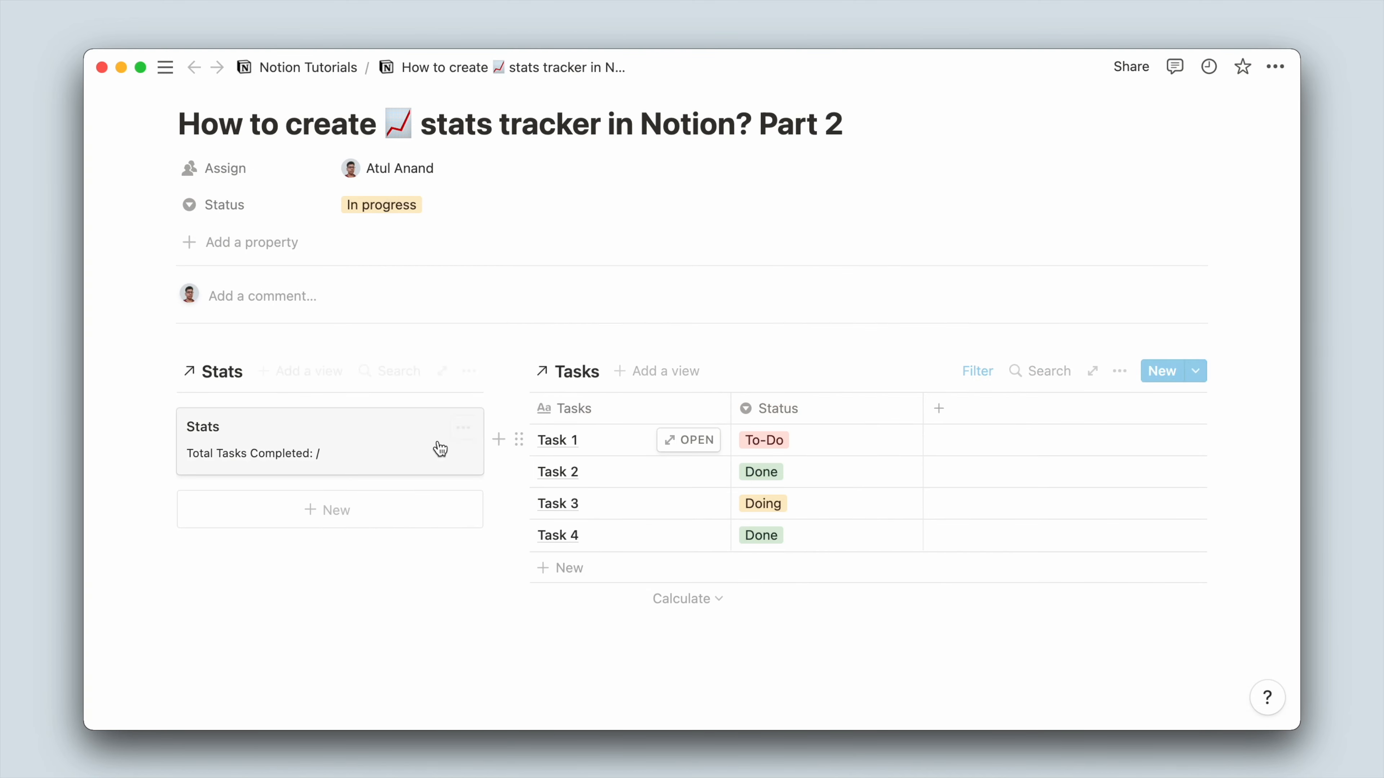
Review the properties of the Stats card, close it, and narrow the Status column of the Tasks table.
left_click(323, 444)
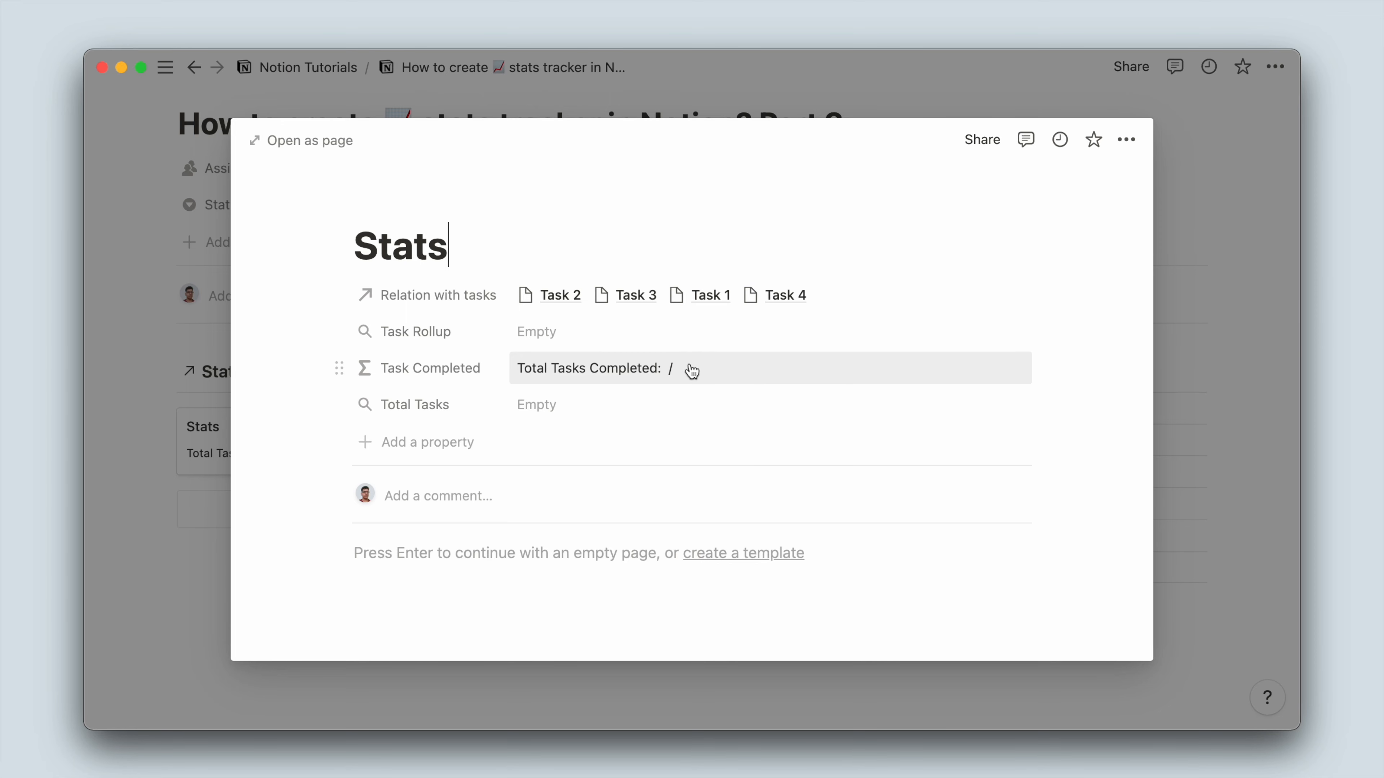
left_click(175, 417)
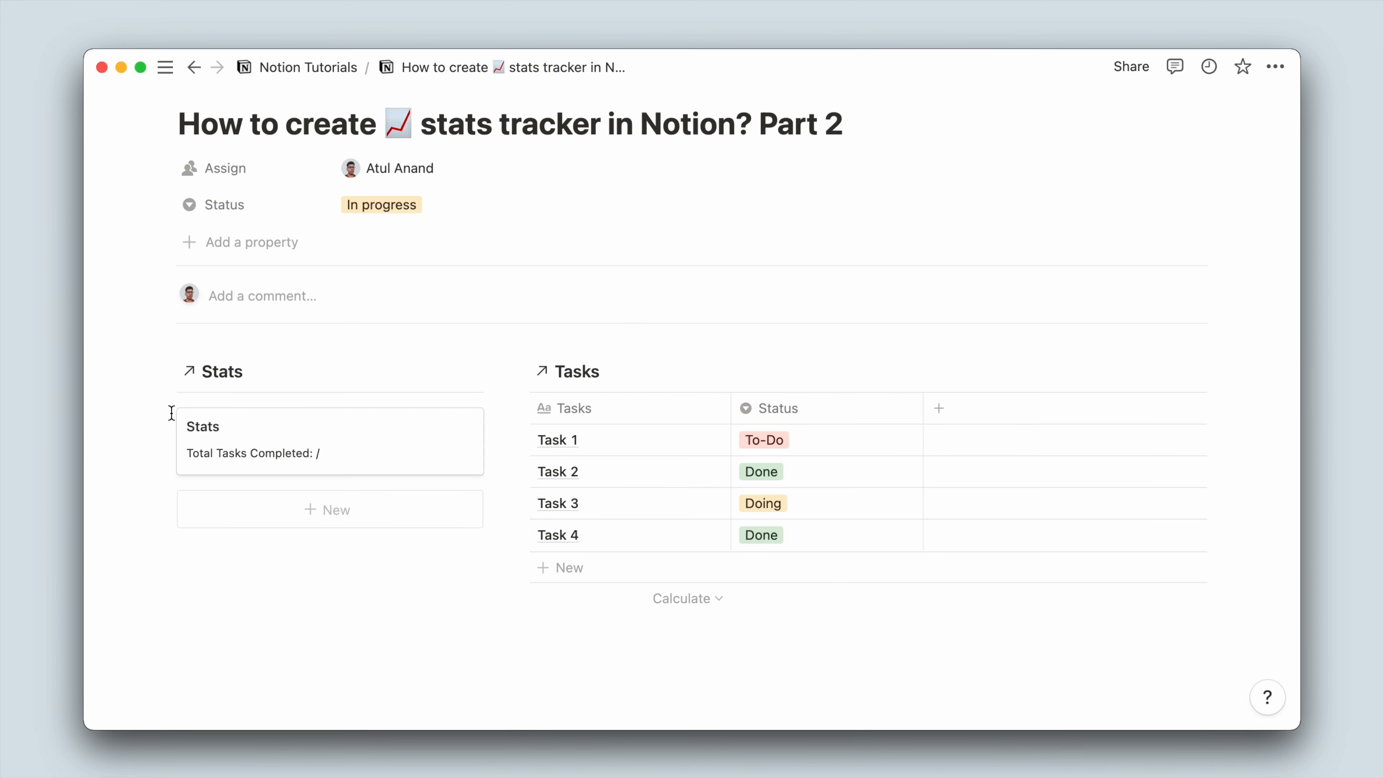
left_click_drag(922, 411, 810, 411)
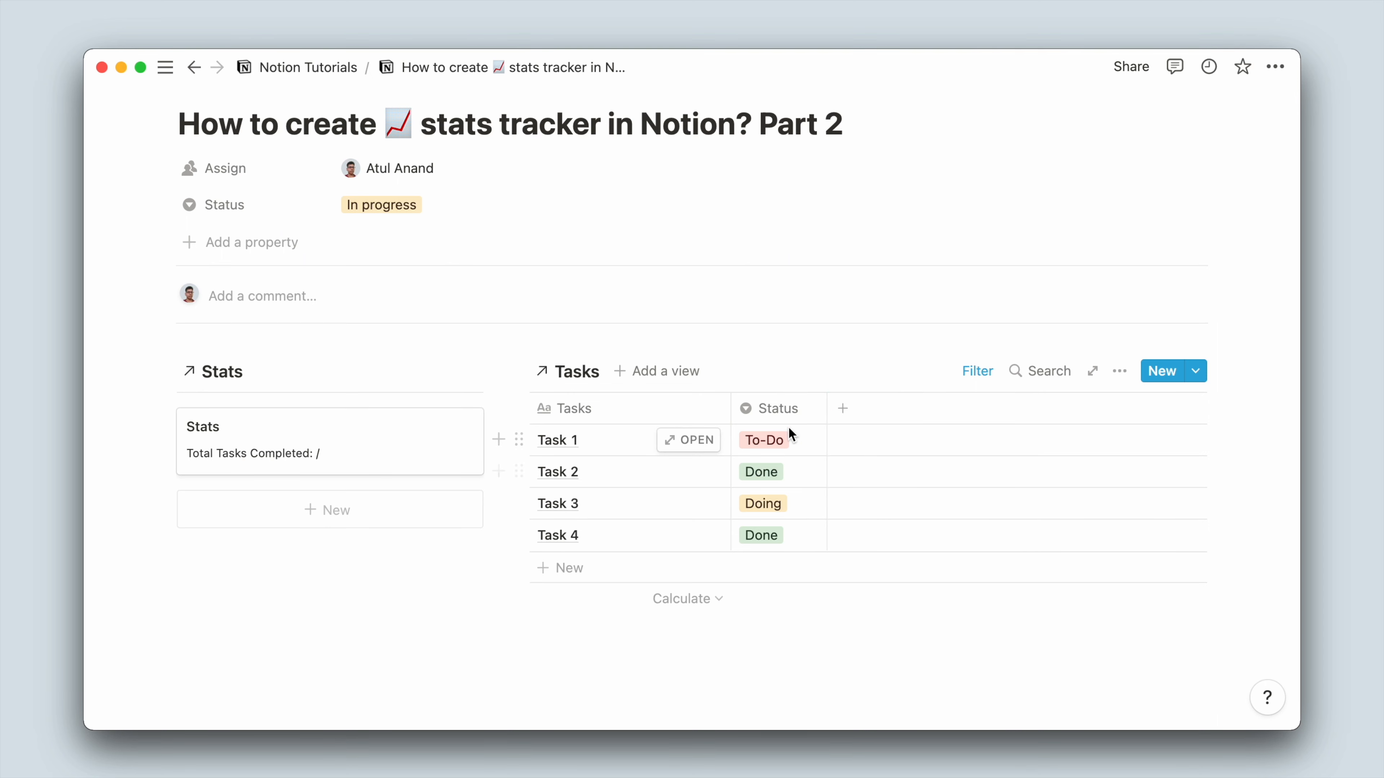
Set the Task Rollup in the Stats card to display the Status property and look through its calculation options.
left_click(402, 447)
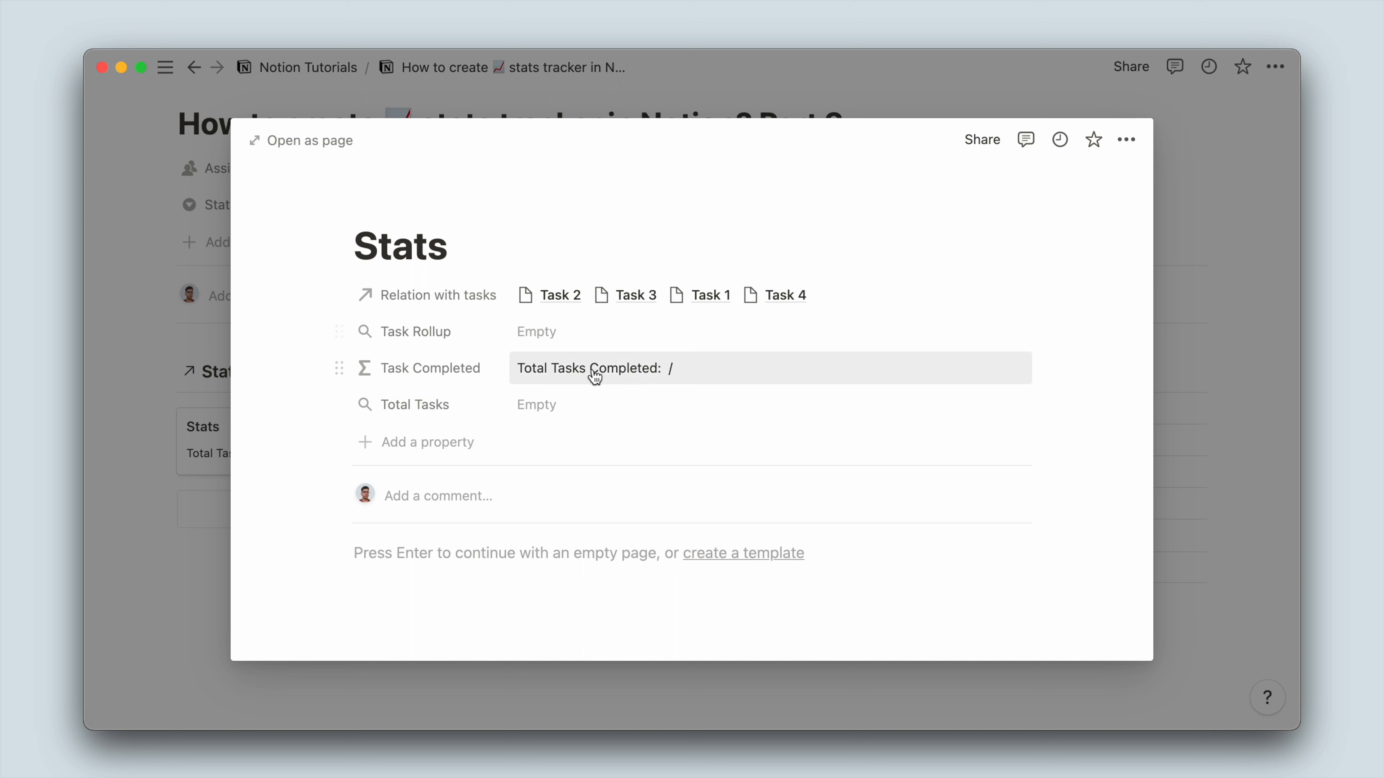
left_click(587, 340)
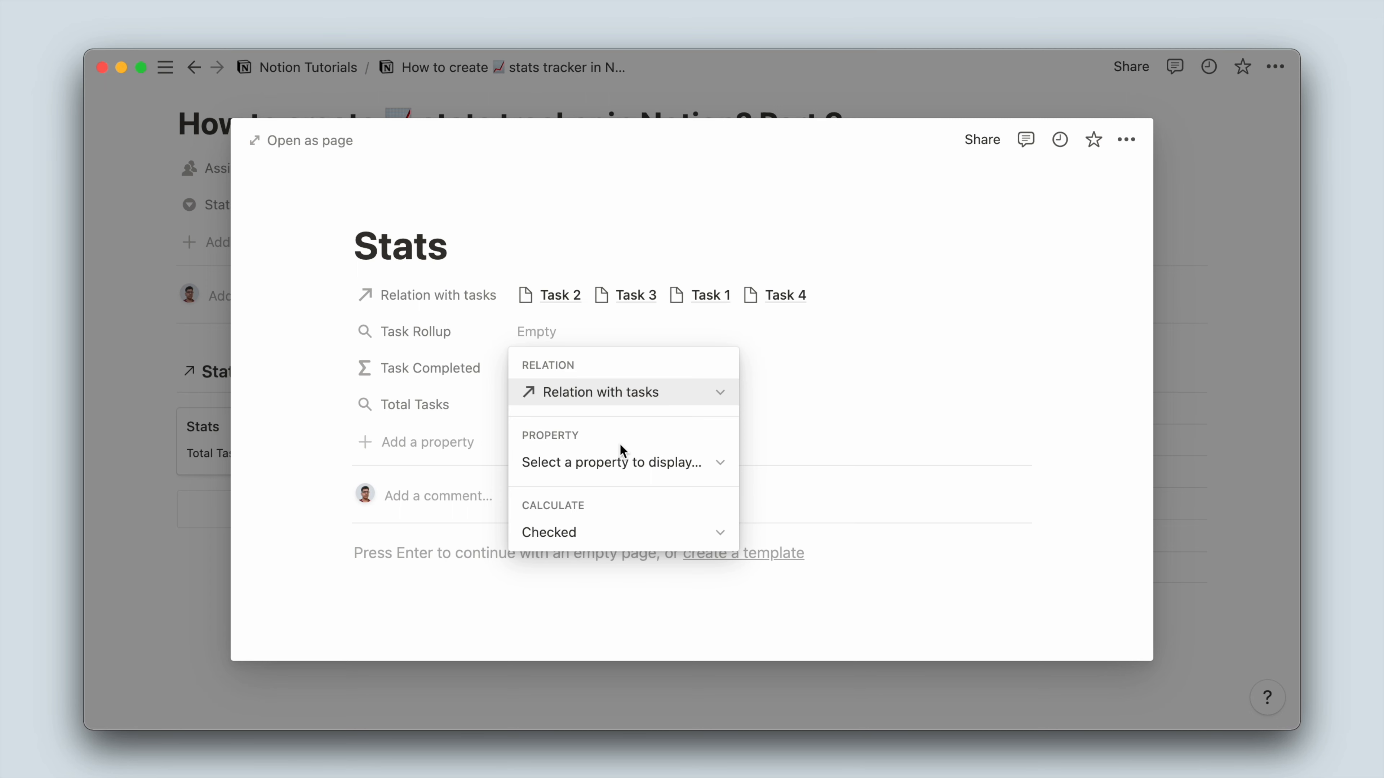
left_click(620, 461)
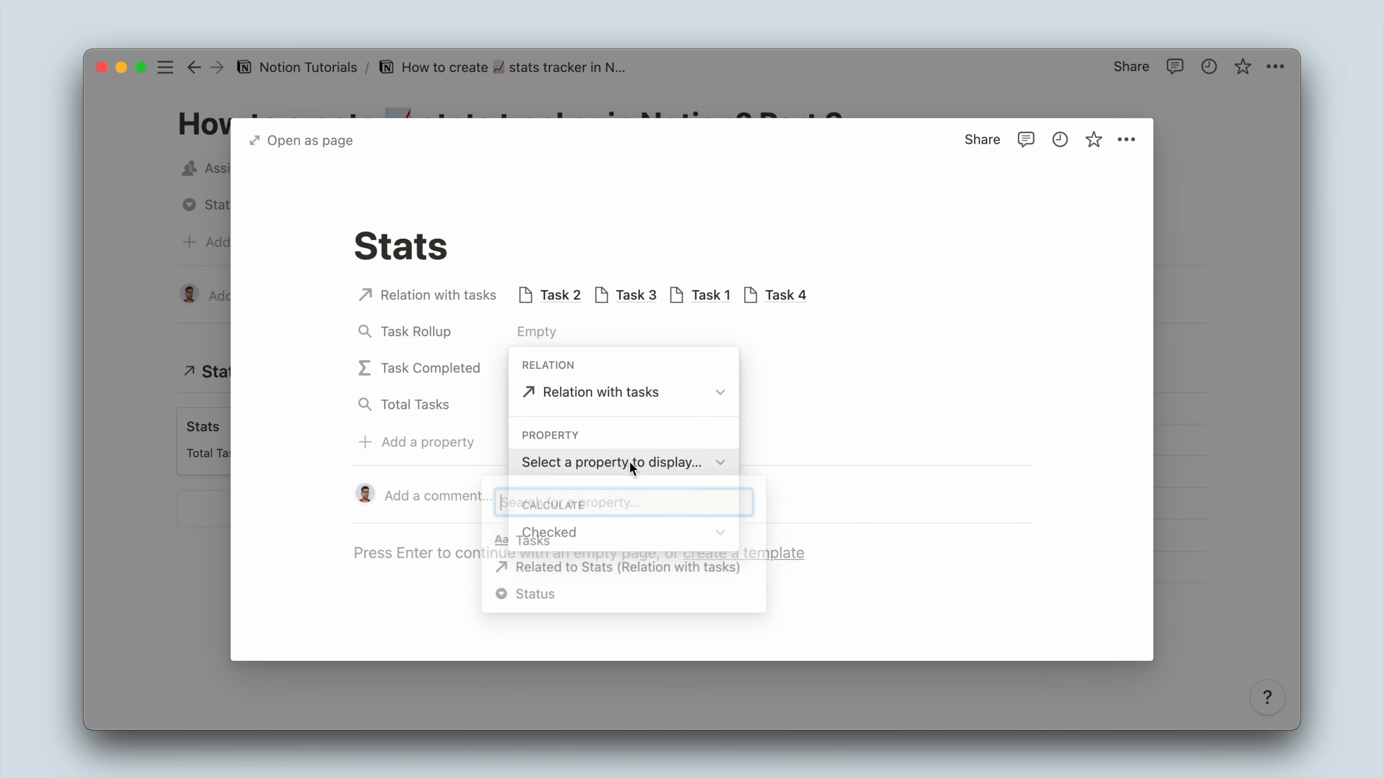
left_click(604, 596)
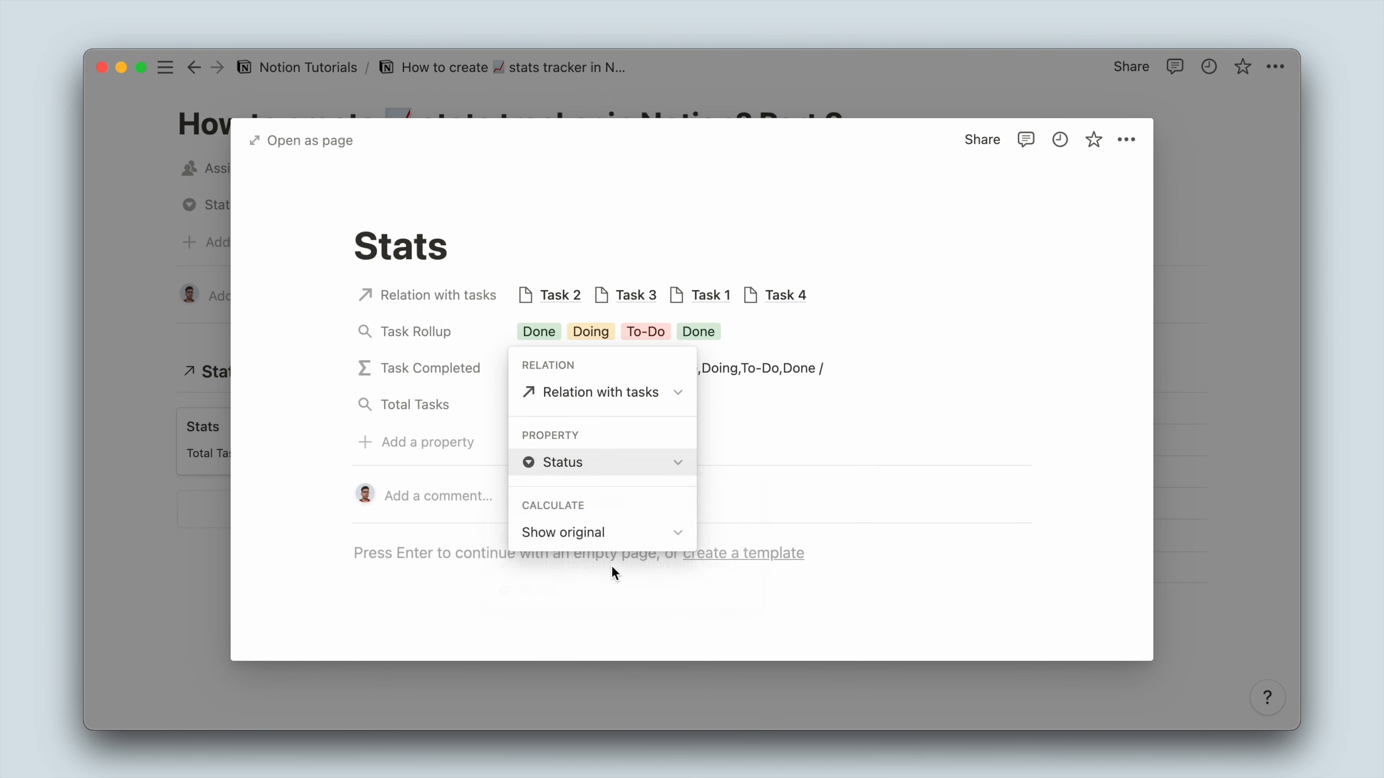
left_click(639, 529)
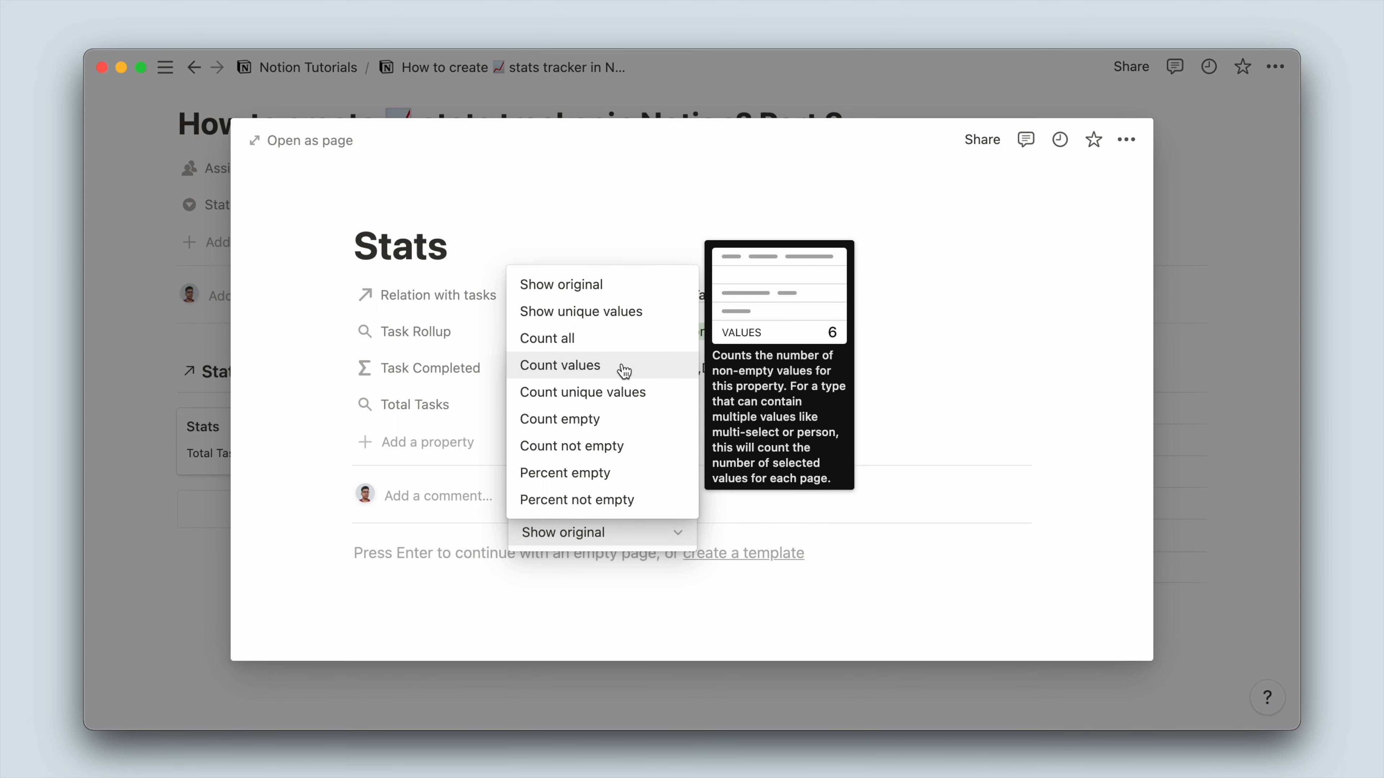
left_click(767, 398)
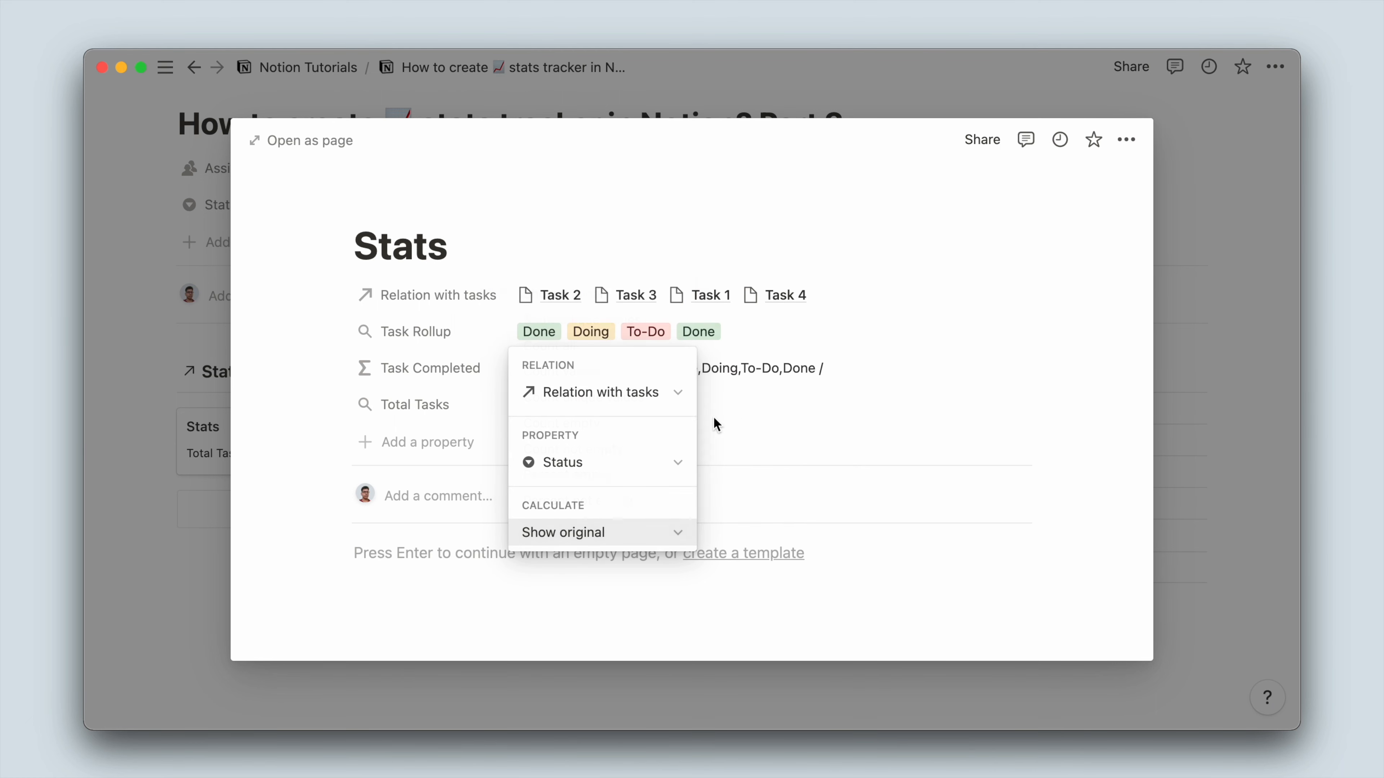
Close the Stats card and add a formula column named Done? to the Tasks table.
left_click(739, 396)
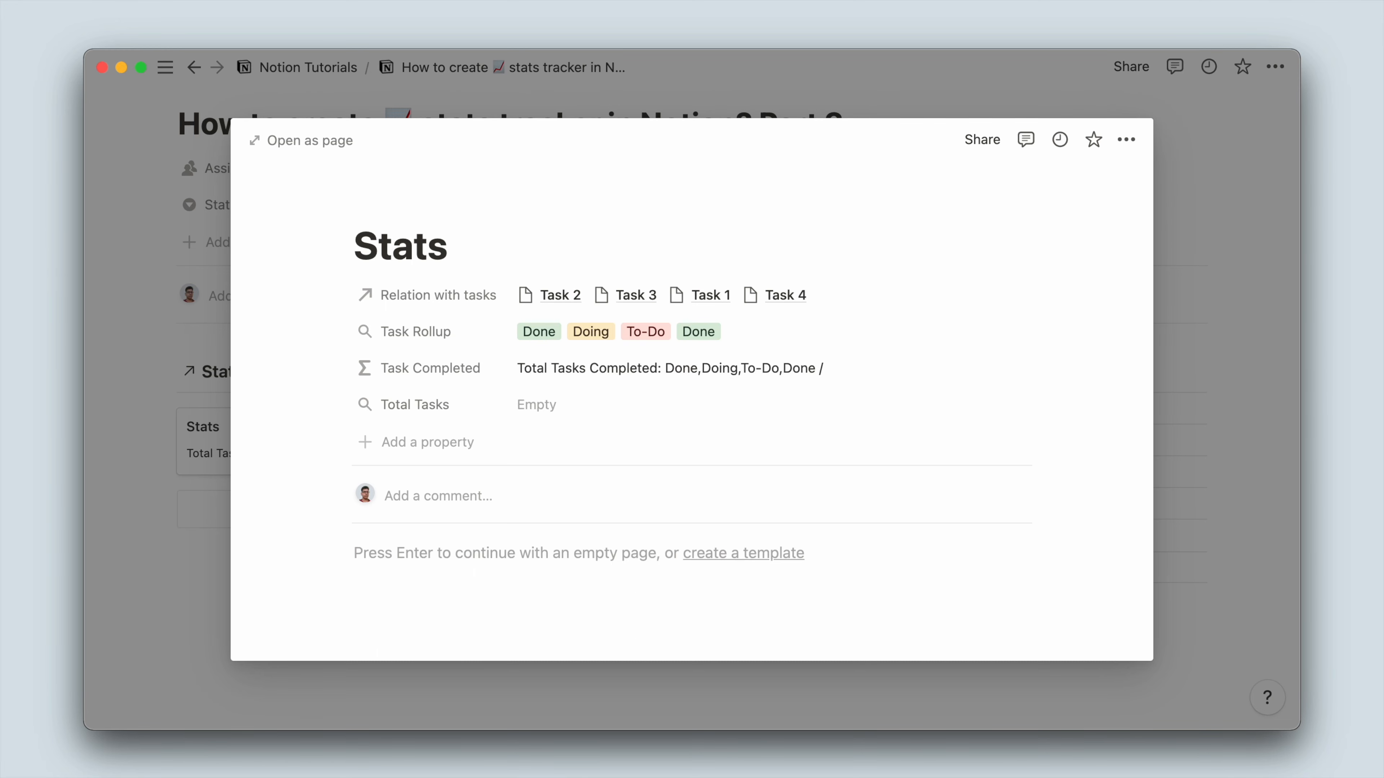
left_click(172, 338)
left_click(842, 410)
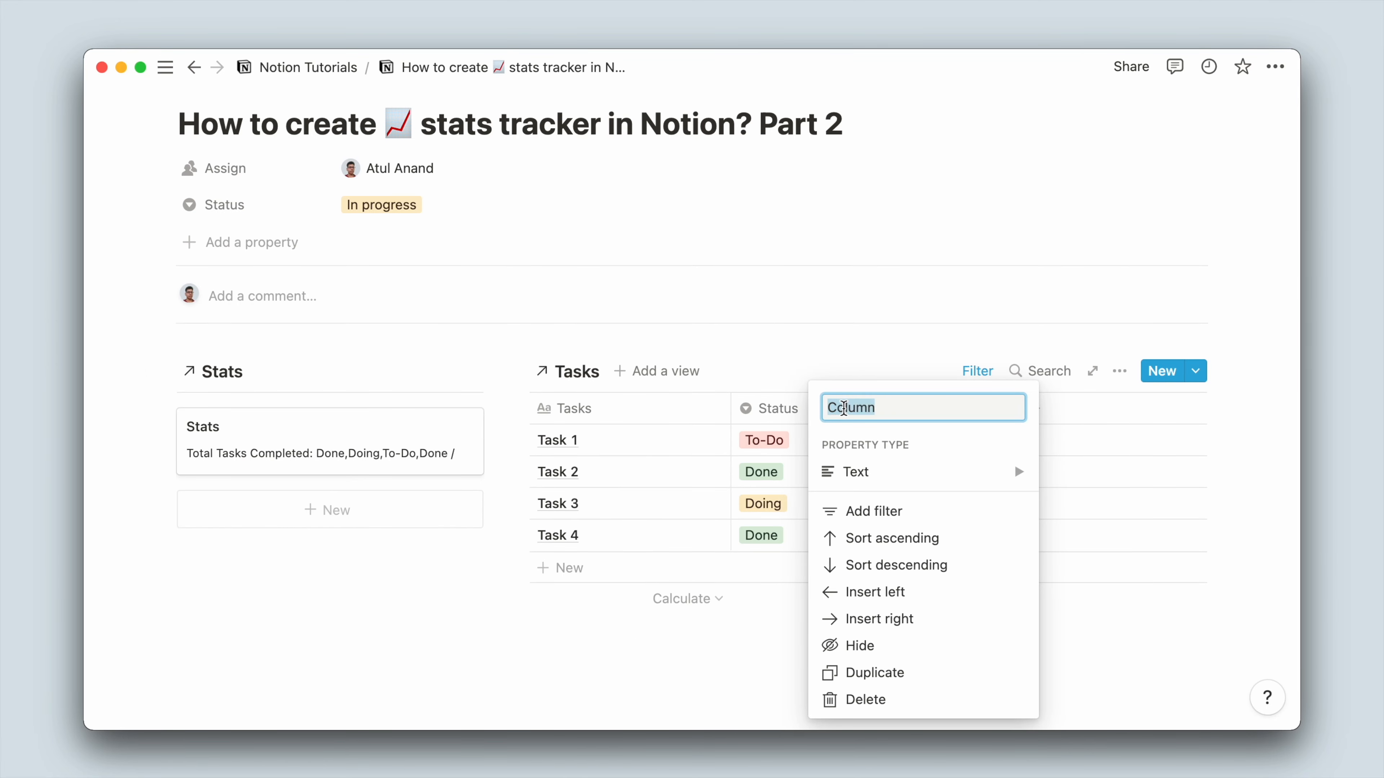
type("D")
mouse_move(1013, 461)
type("one")
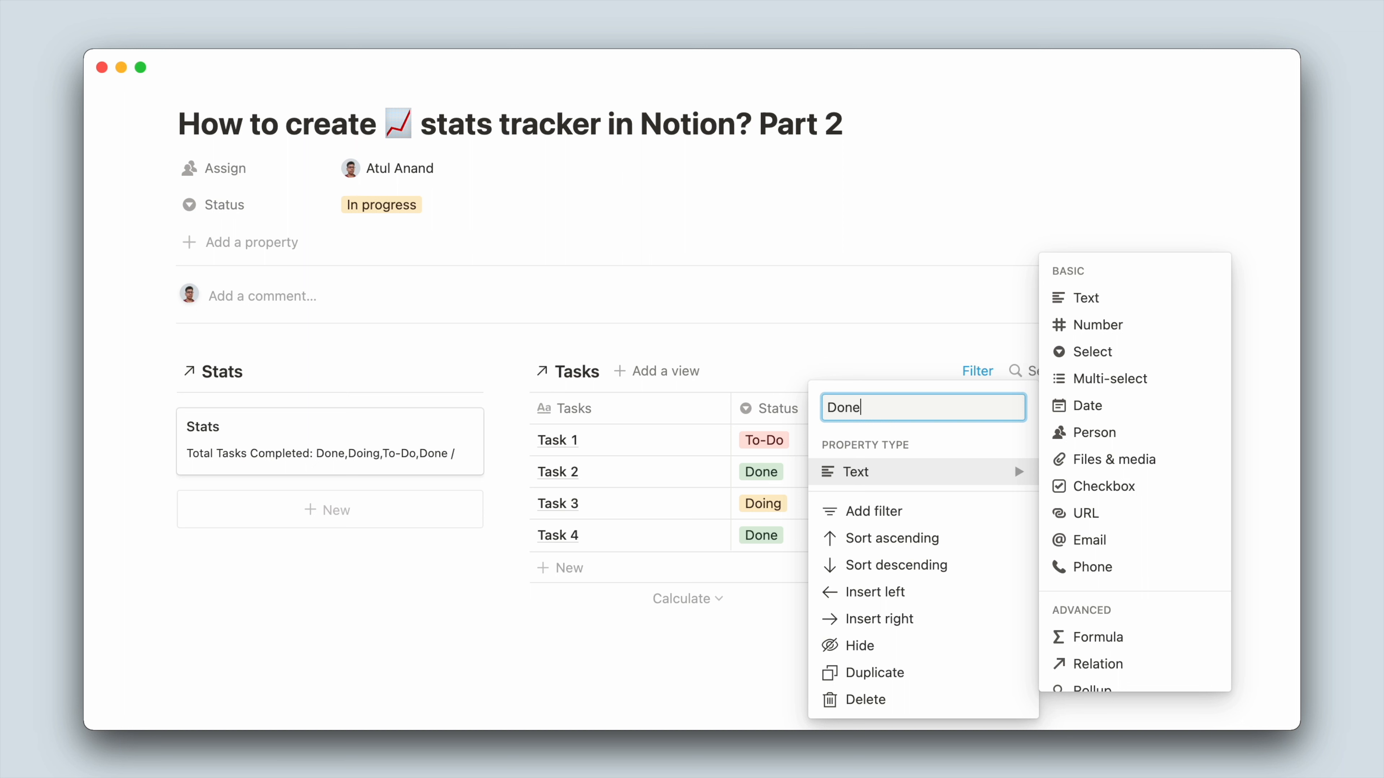
type("?")
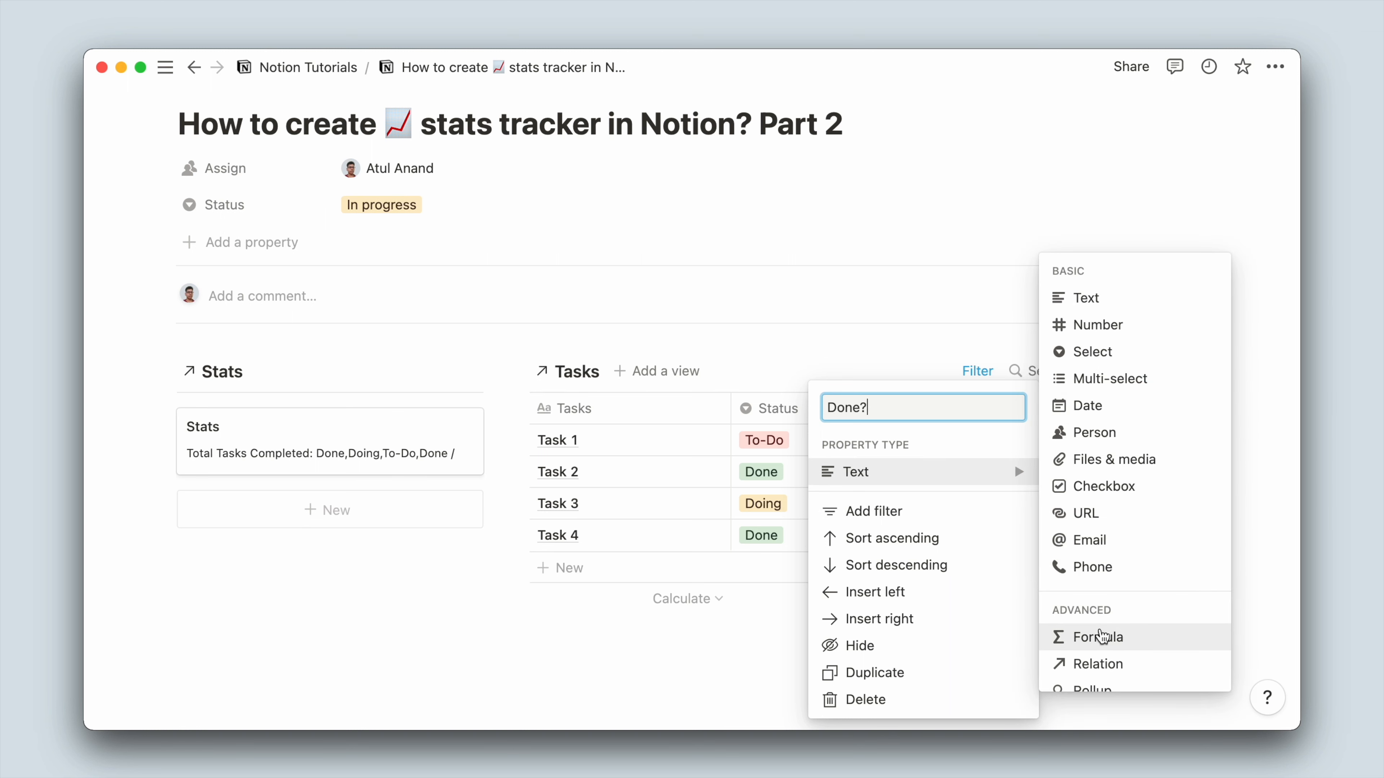
left_click(1100, 636)
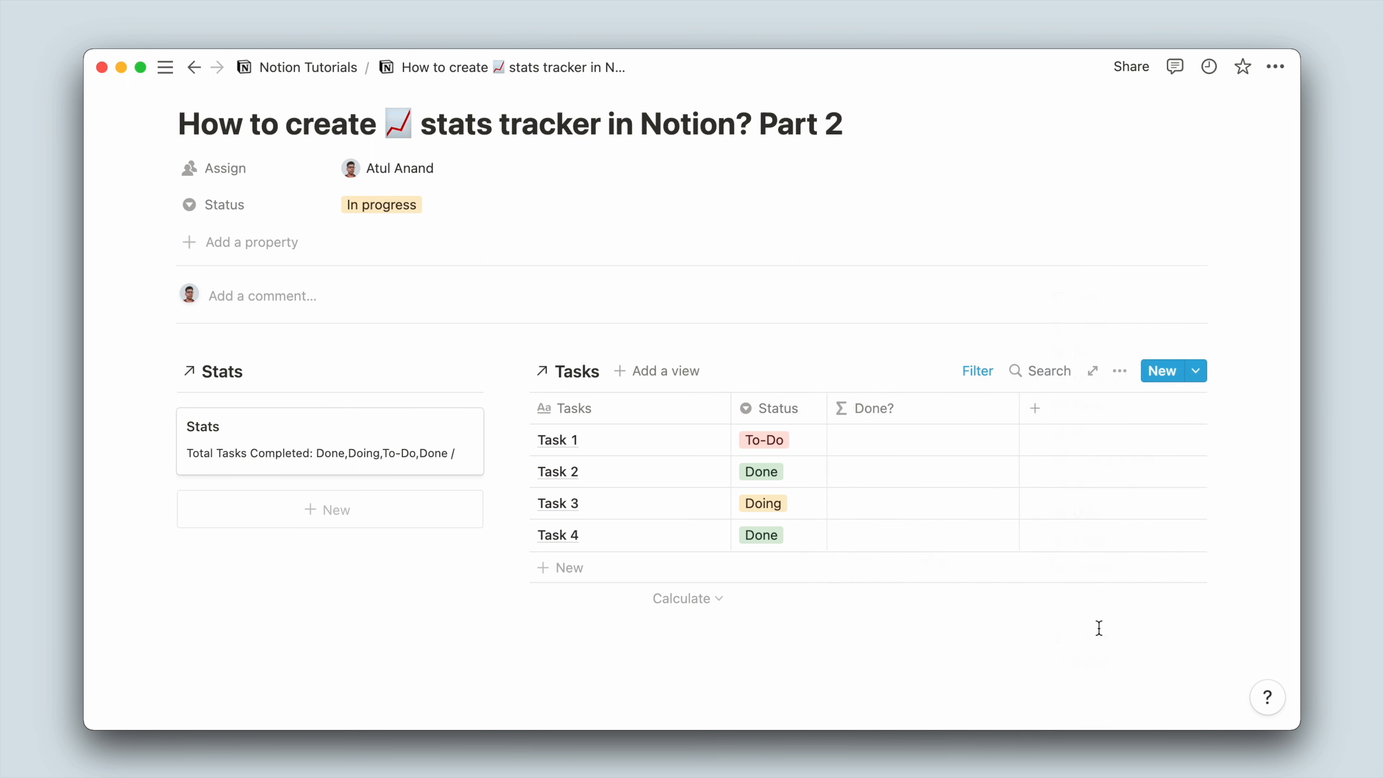
Set the Done? column's formula to prop("Status").
left_click(937, 435)
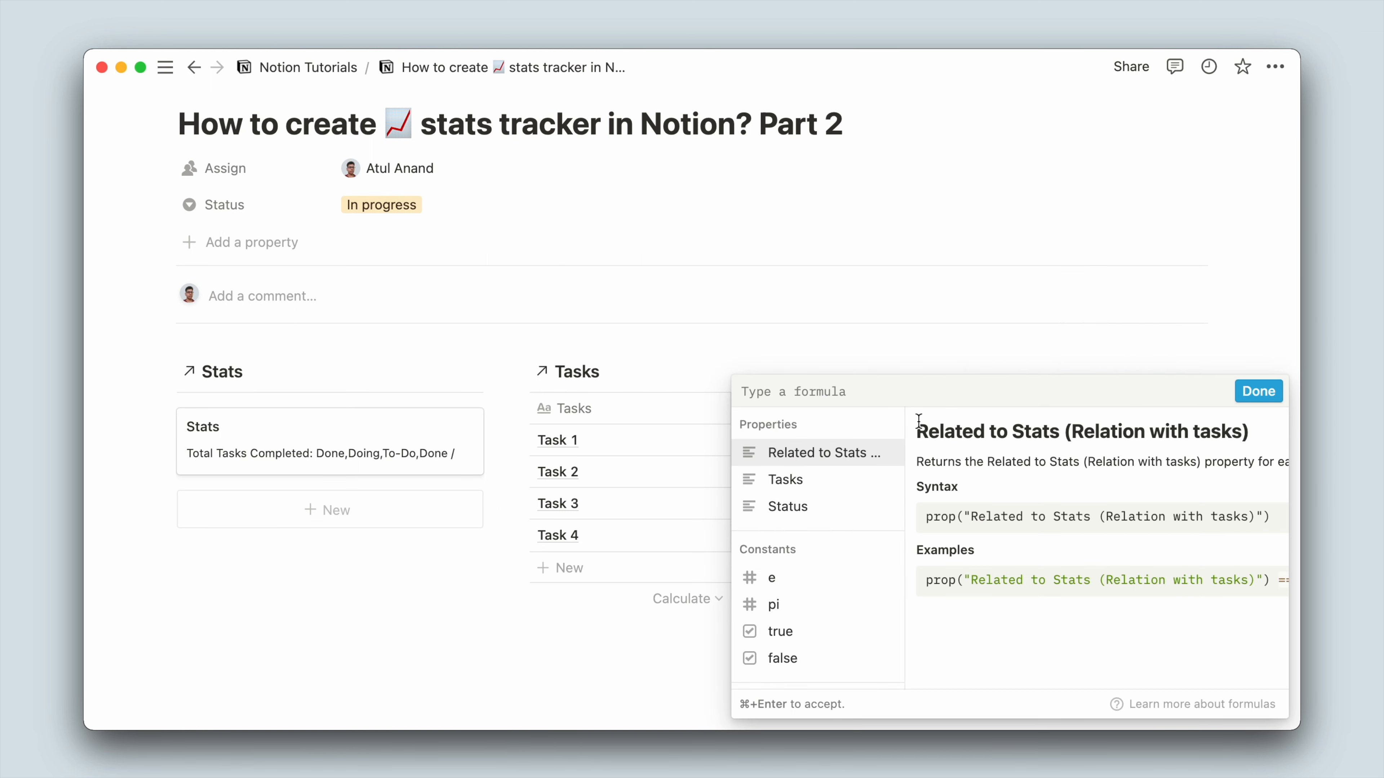
left_click(832, 459)
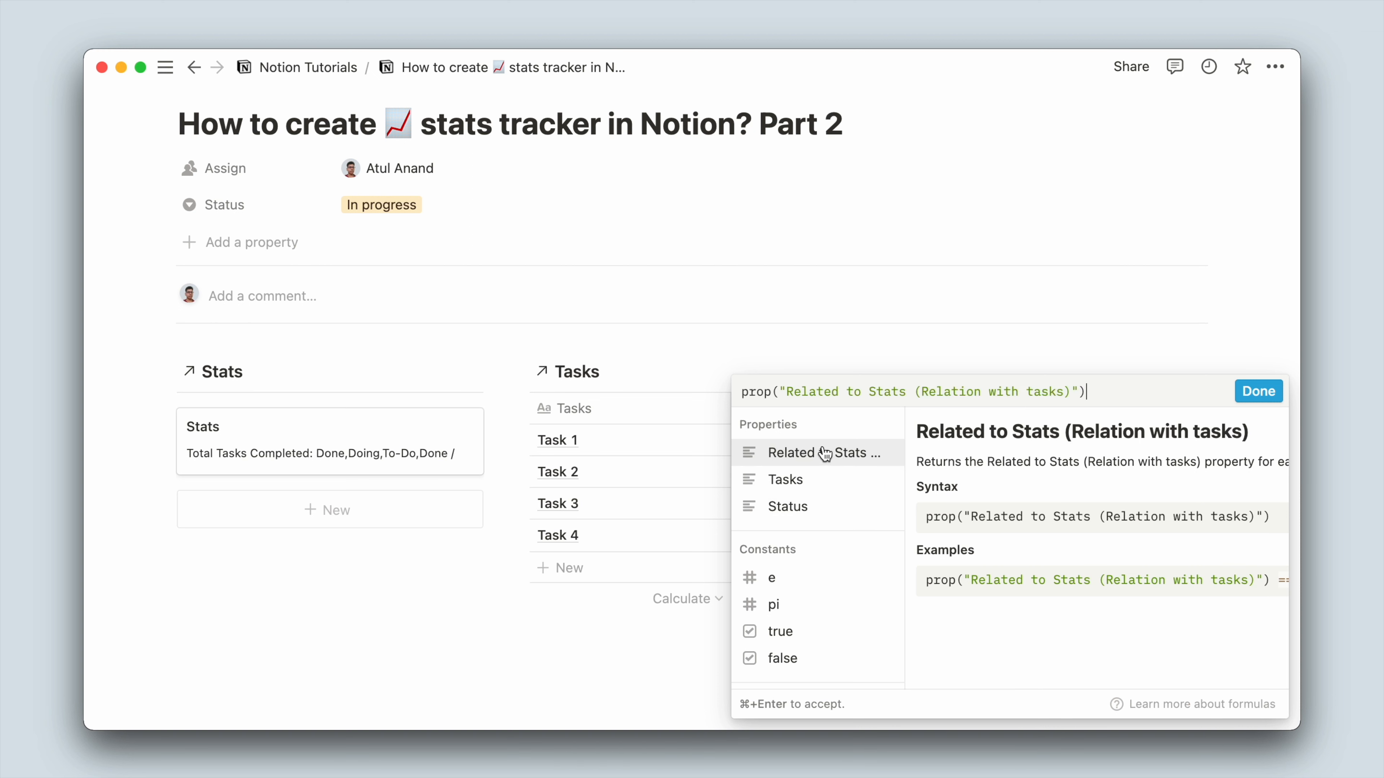
key("super+z")
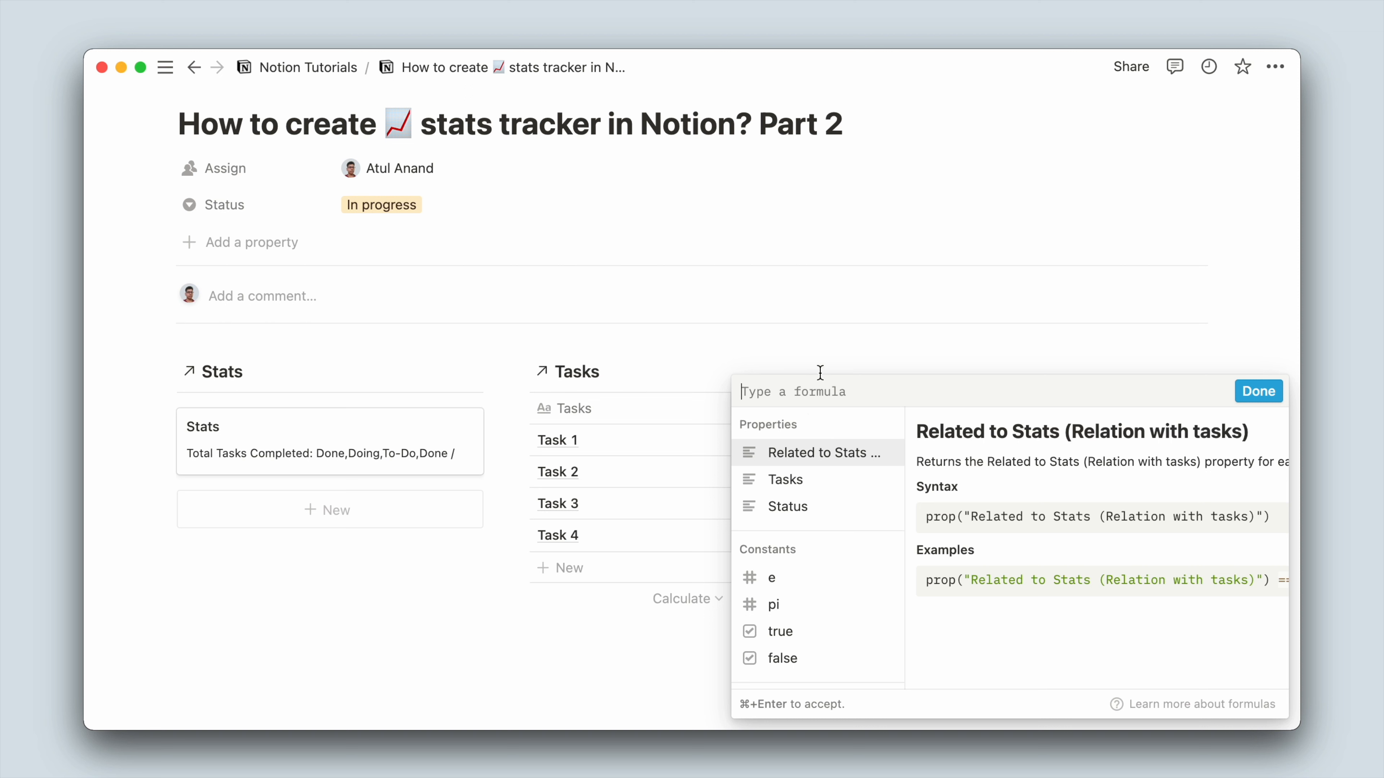
key("Escape")
left_click(904, 445)
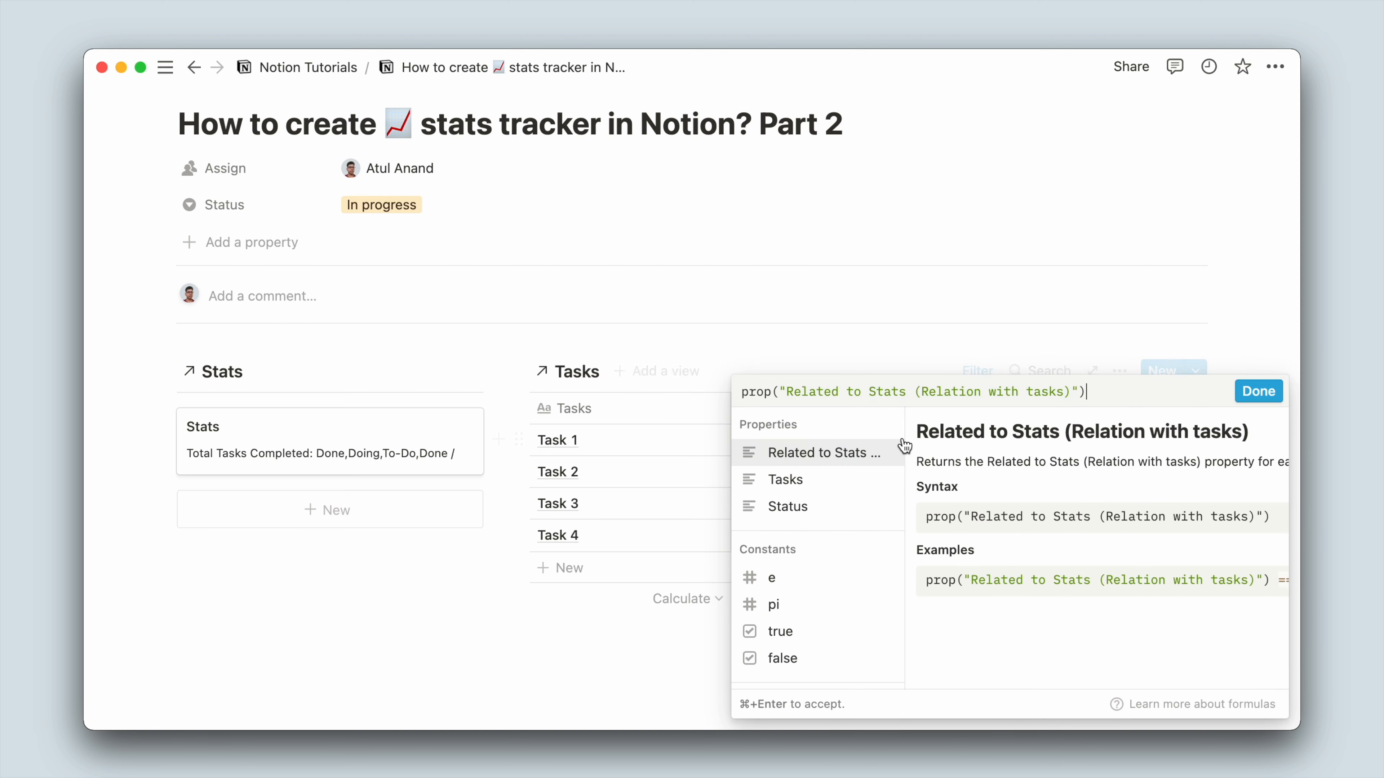
key("super+BackSpace")
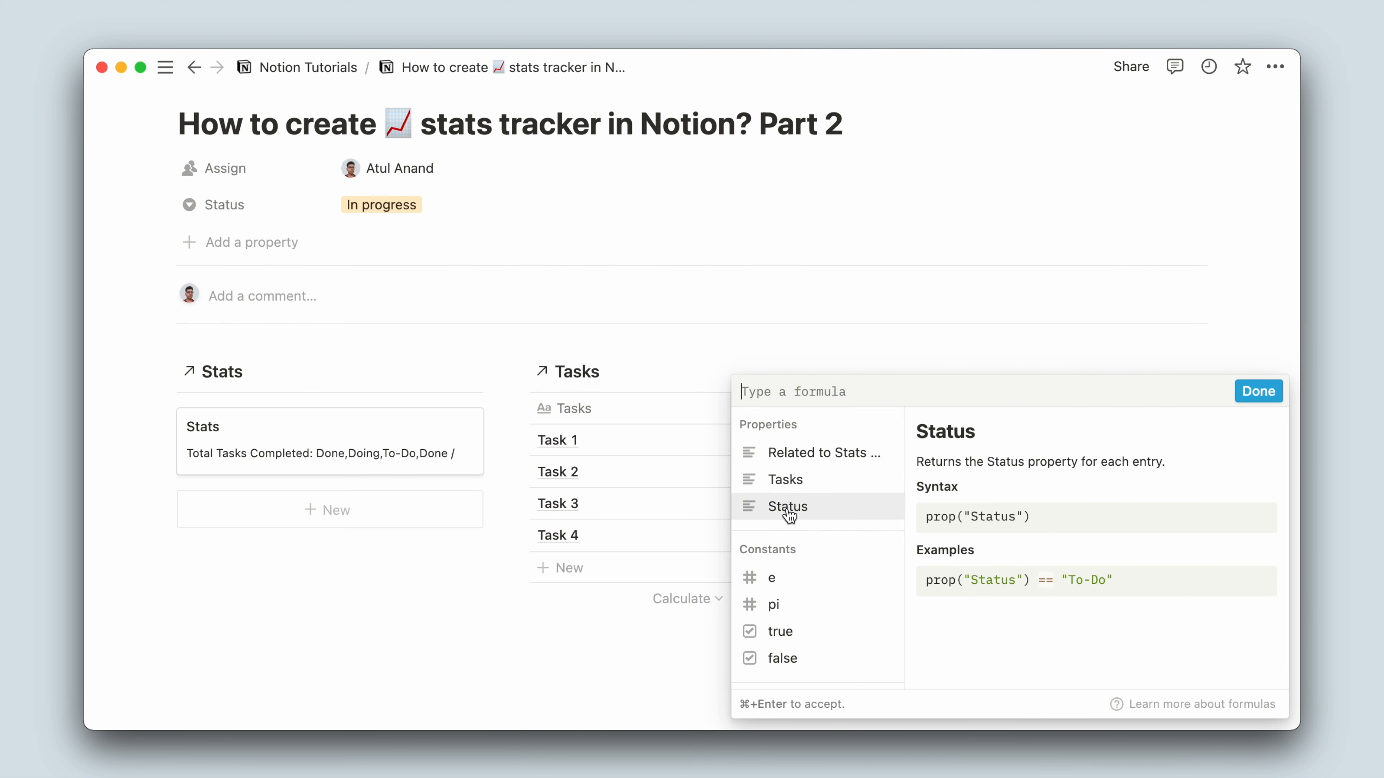
left_click(788, 507)
left_click(1257, 392)
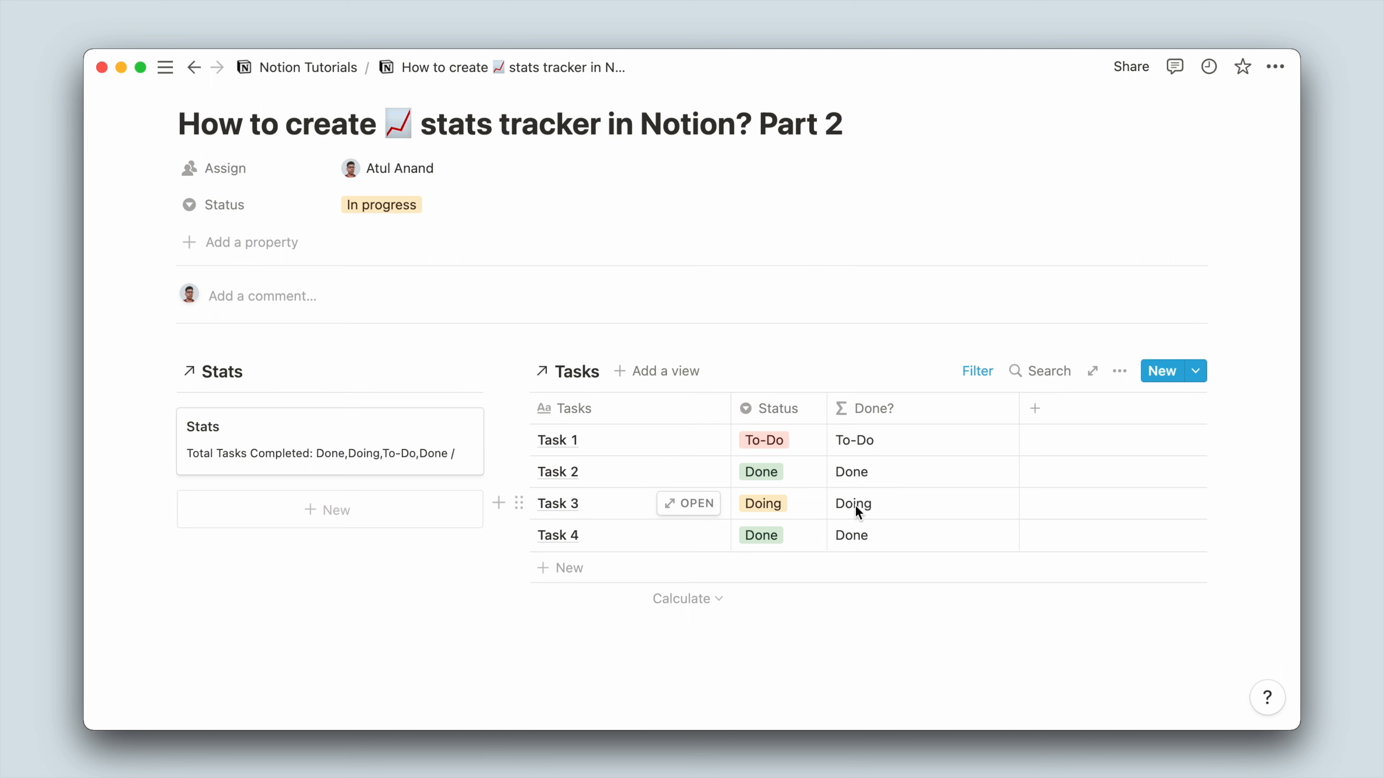
Try to replace the Done? formula with an if condition testing whether the Status property equals "Done".
left_click(892, 414)
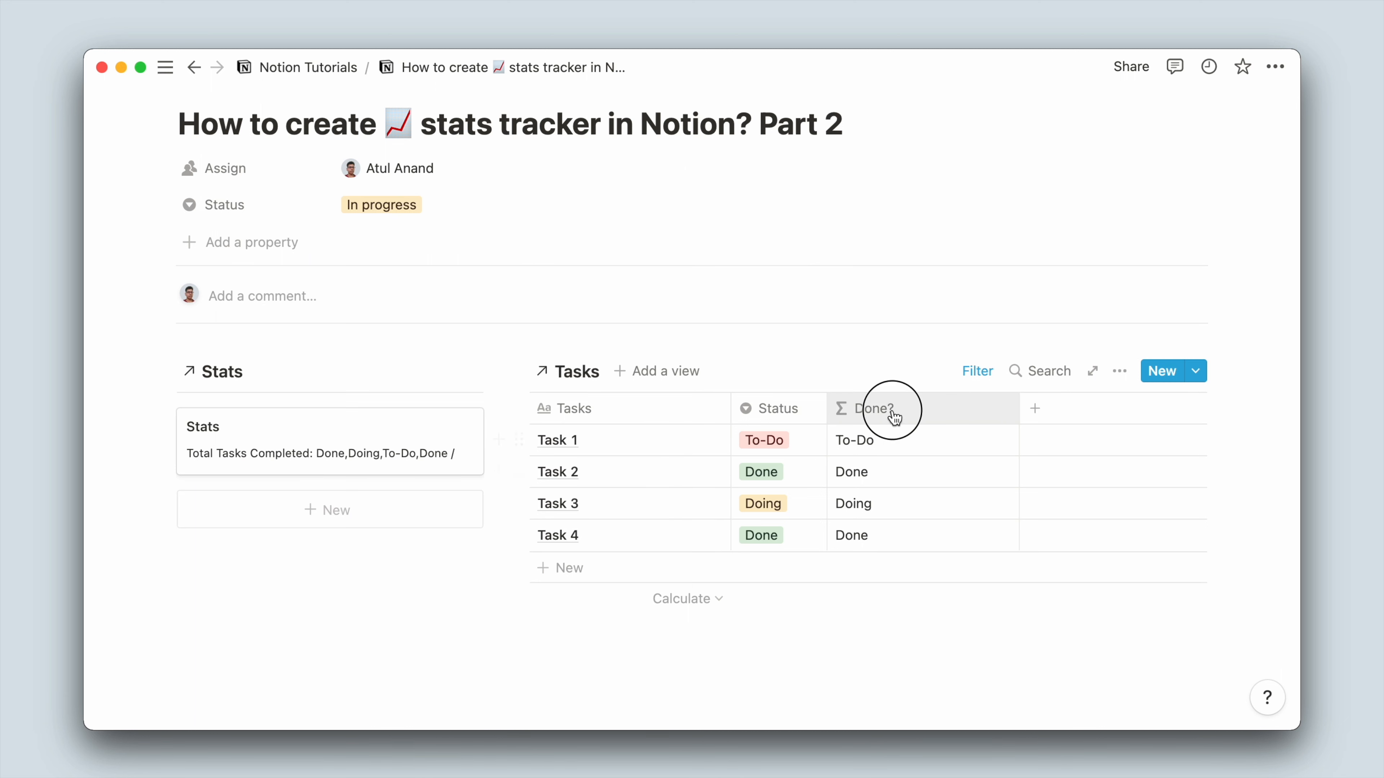
mouse_move(909, 443)
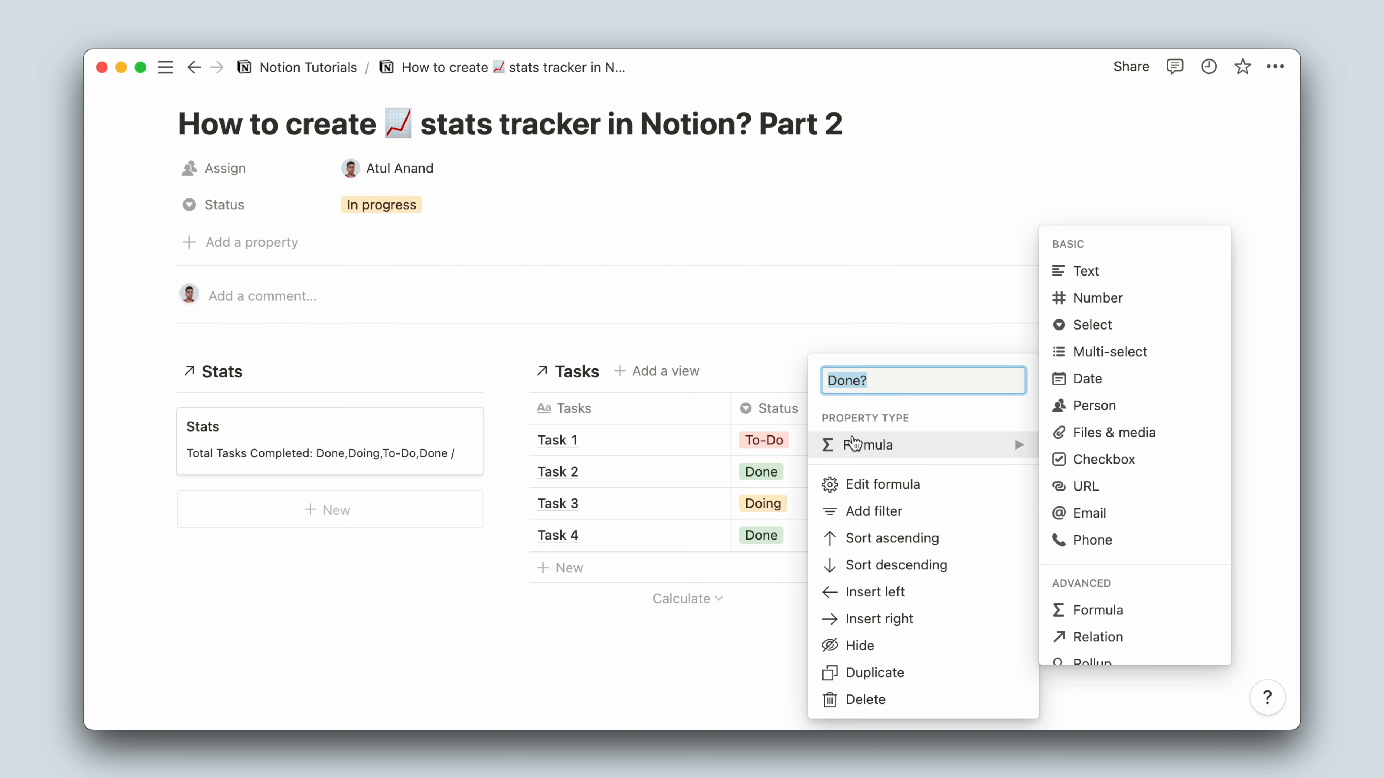
left_click(789, 435)
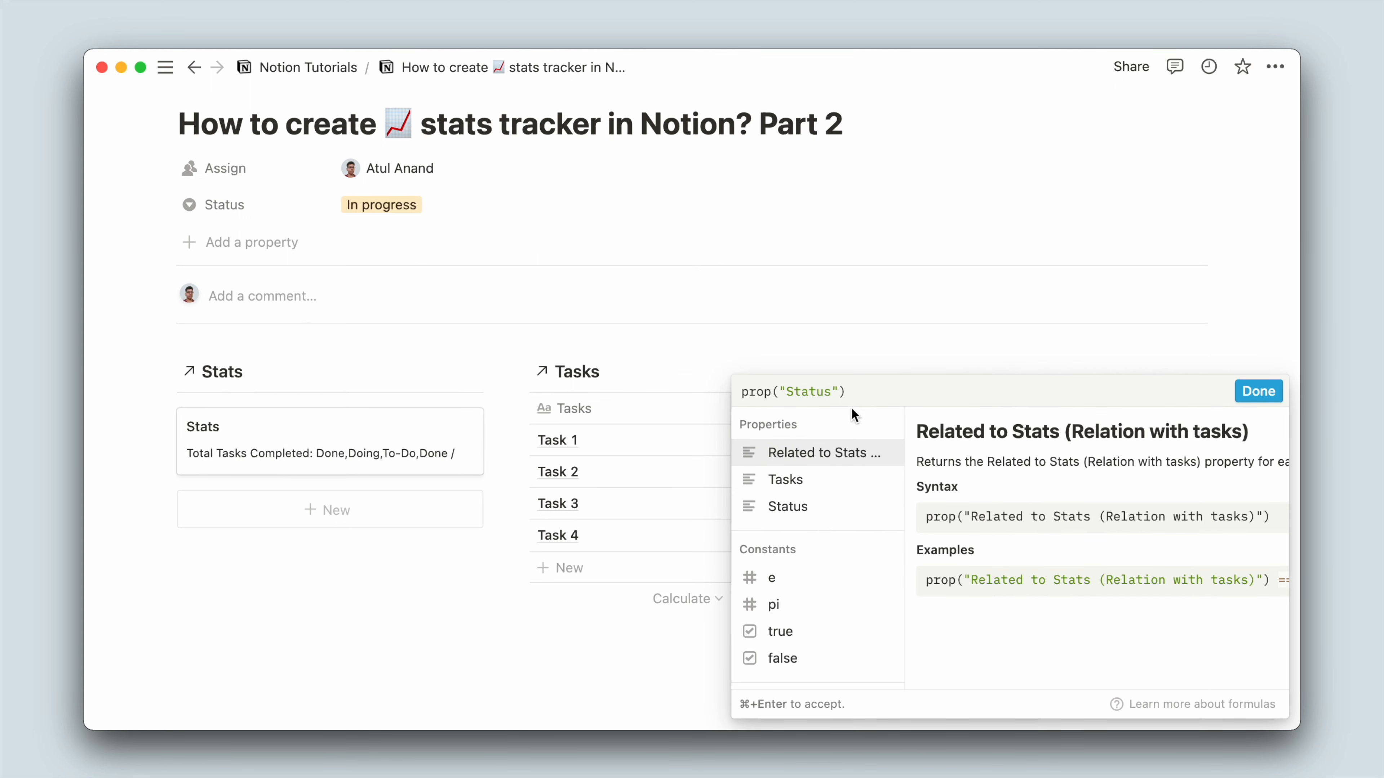
key("super+a")
key("BackSpace")
scroll(794, 610, "down", 3)
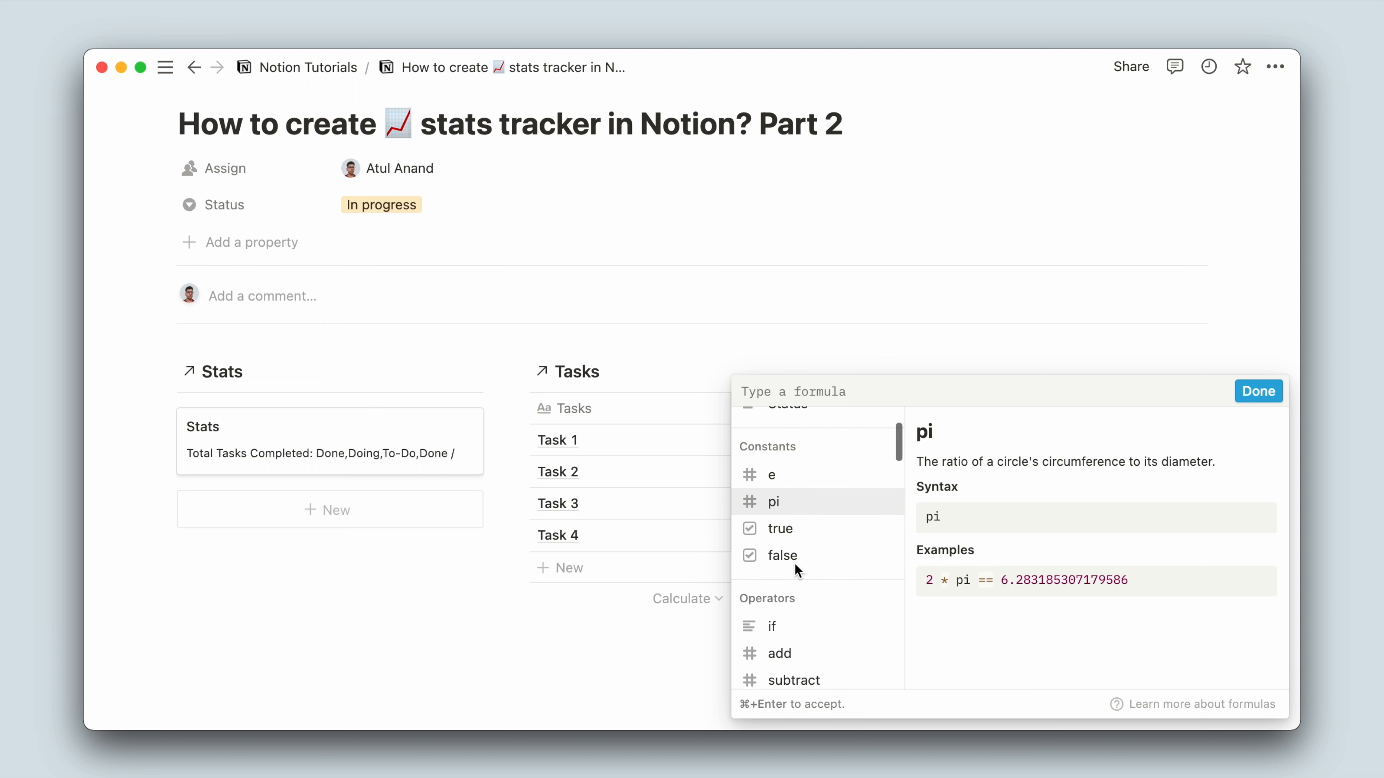
left_click(765, 627)
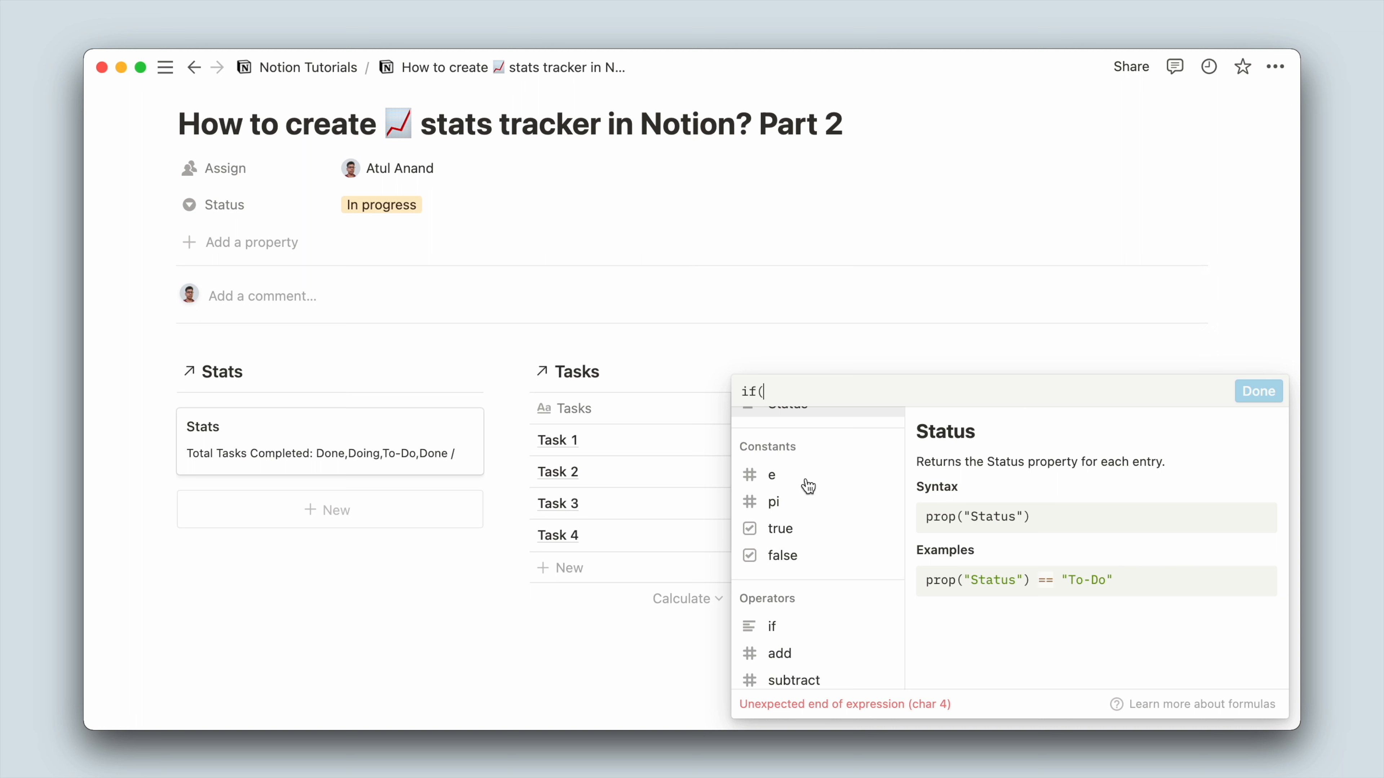
scroll(813, 467, "up", 3)
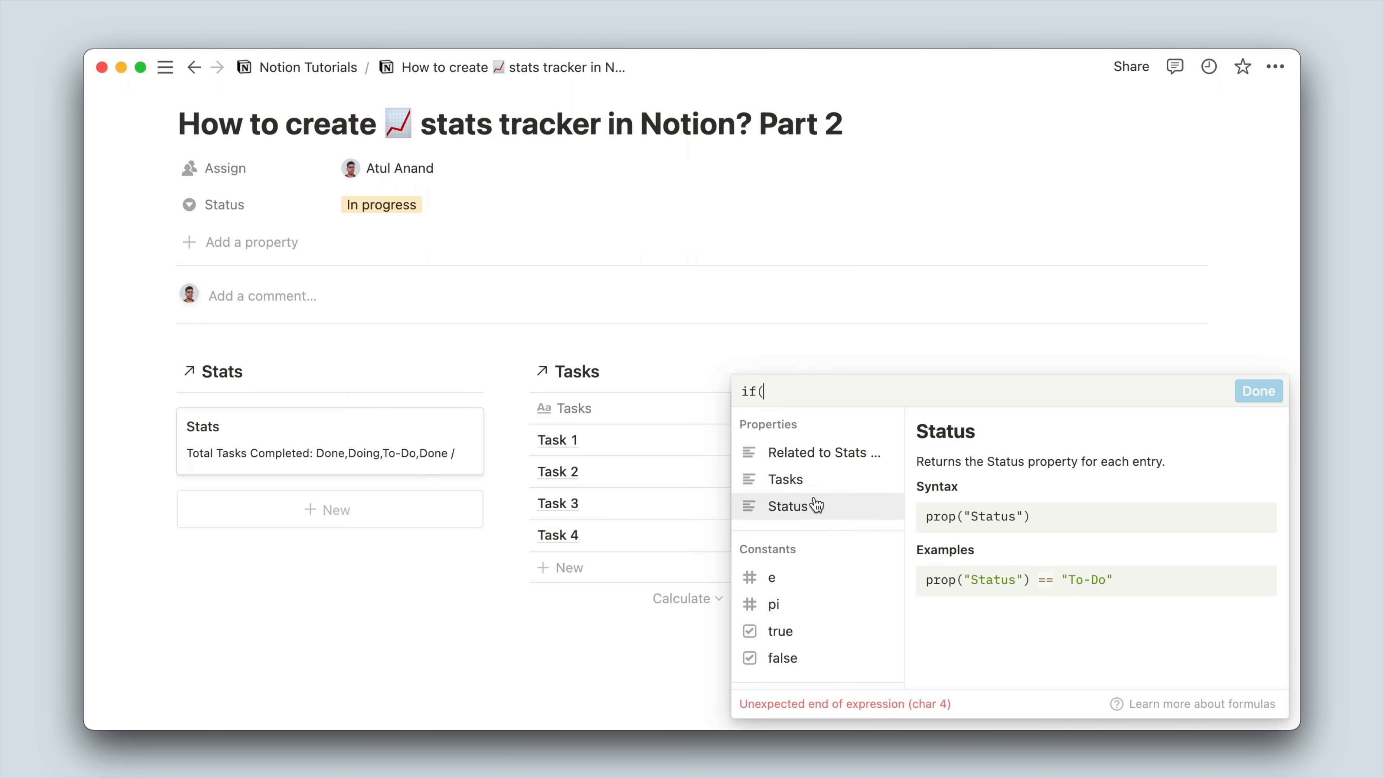
left_click(815, 506)
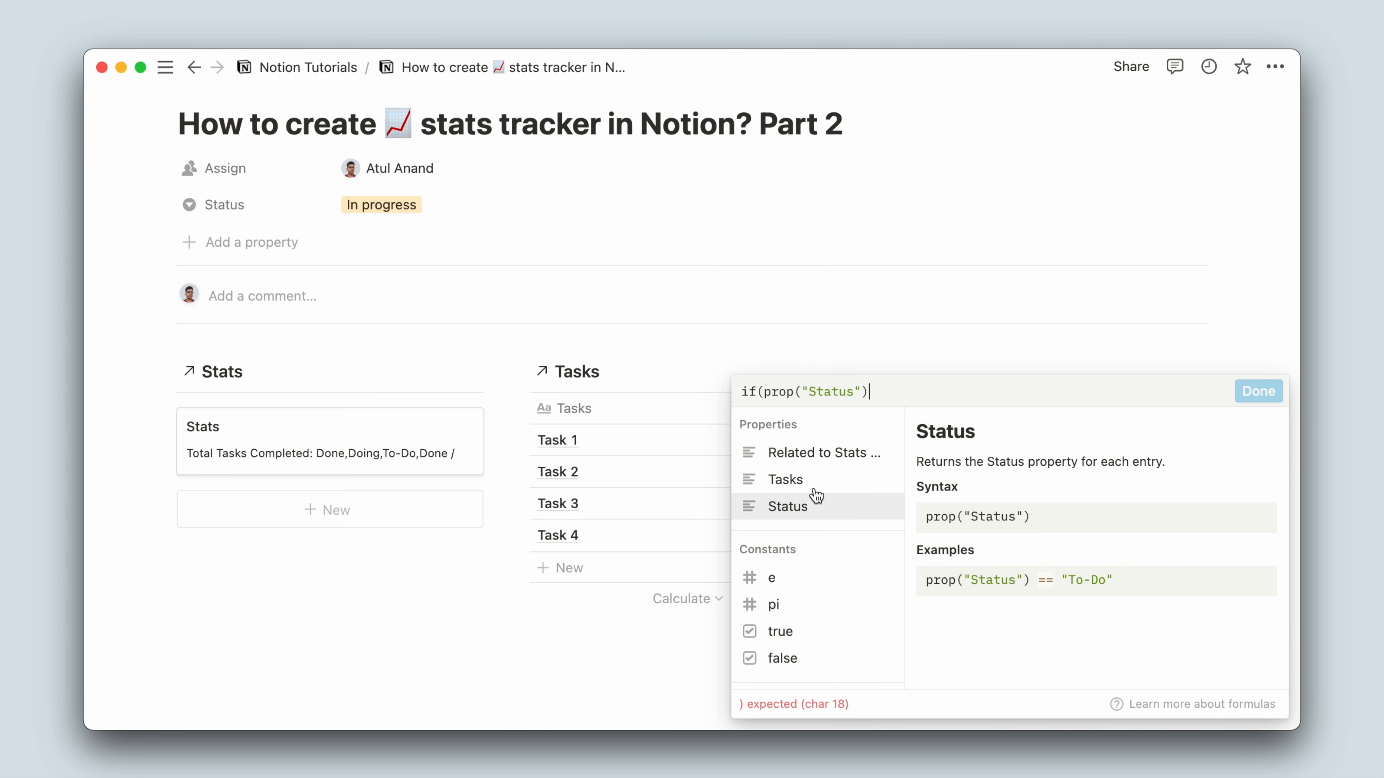
type("==")
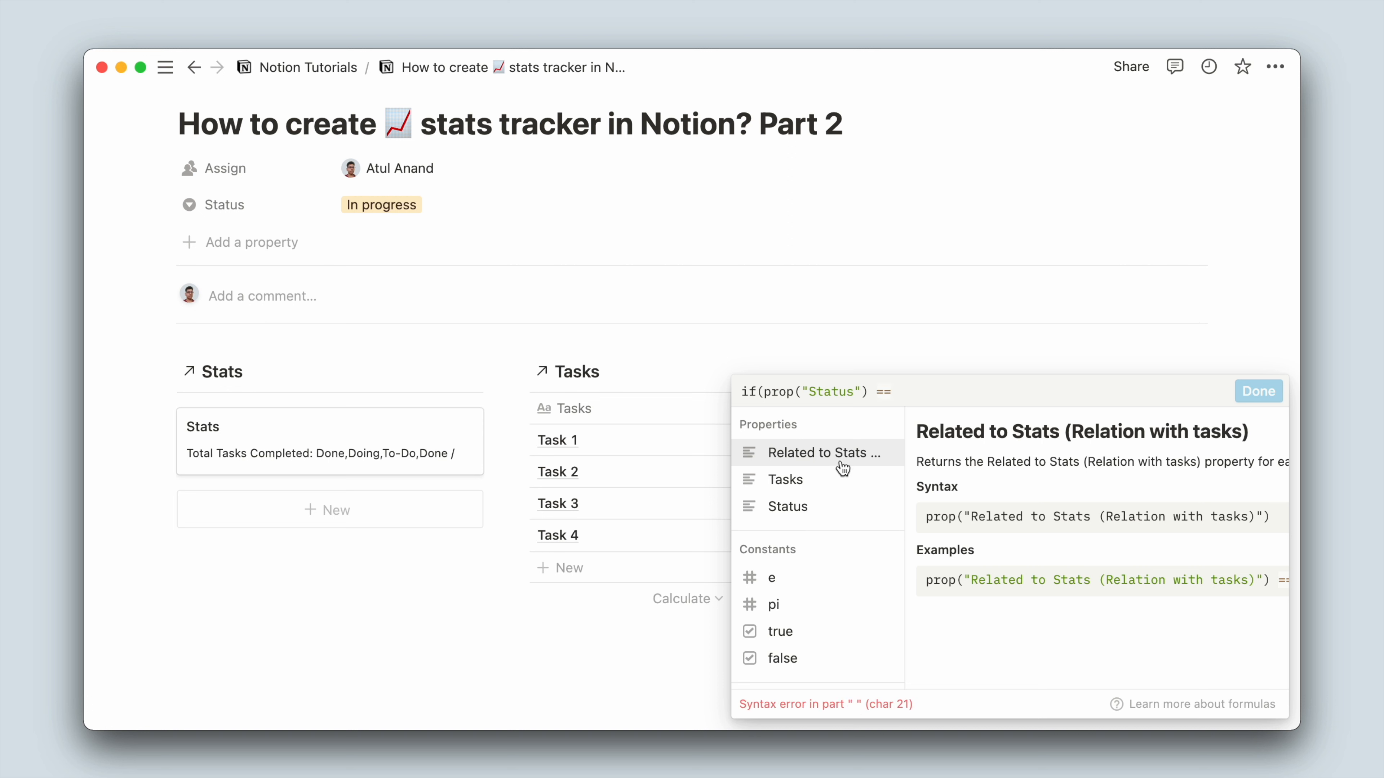
left_click_drag(765, 397, 910, 388)
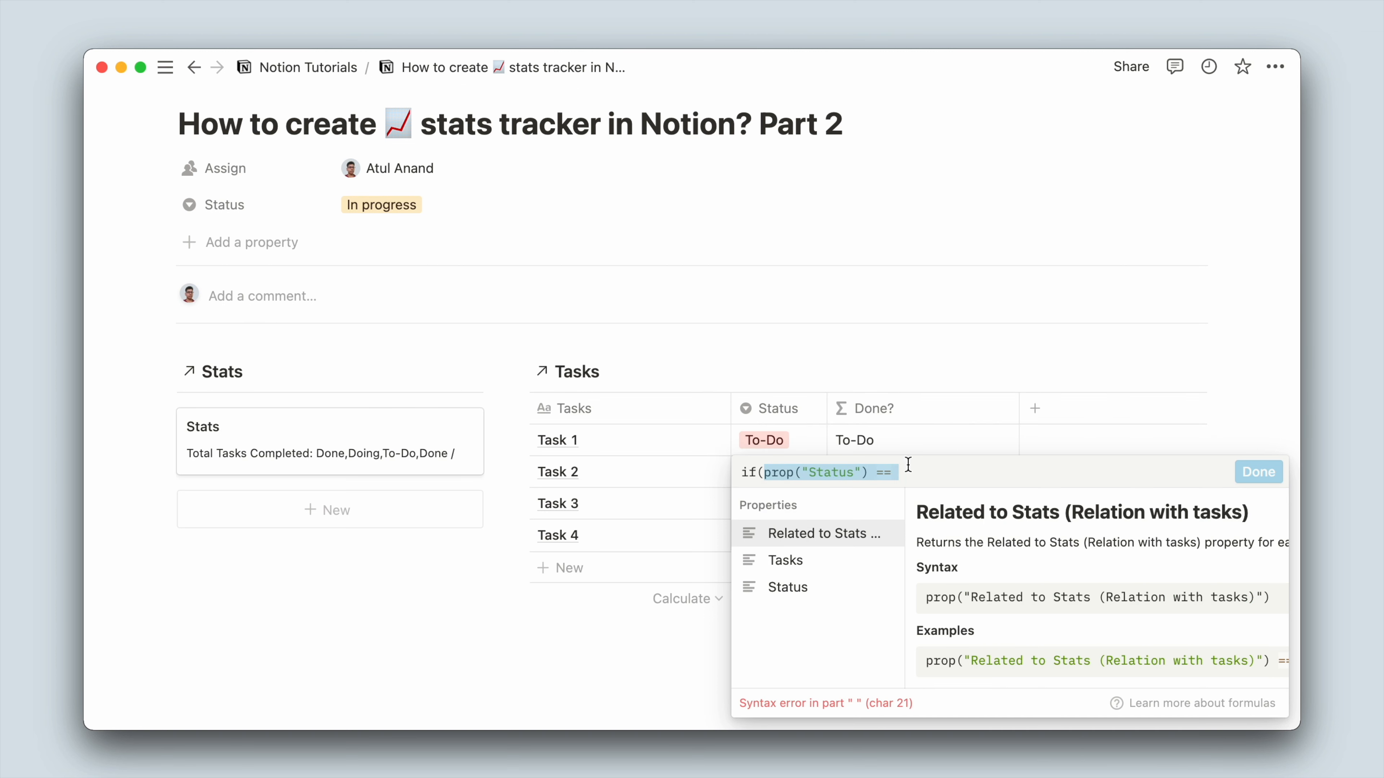
left_click(908, 465)
type("\"\"")
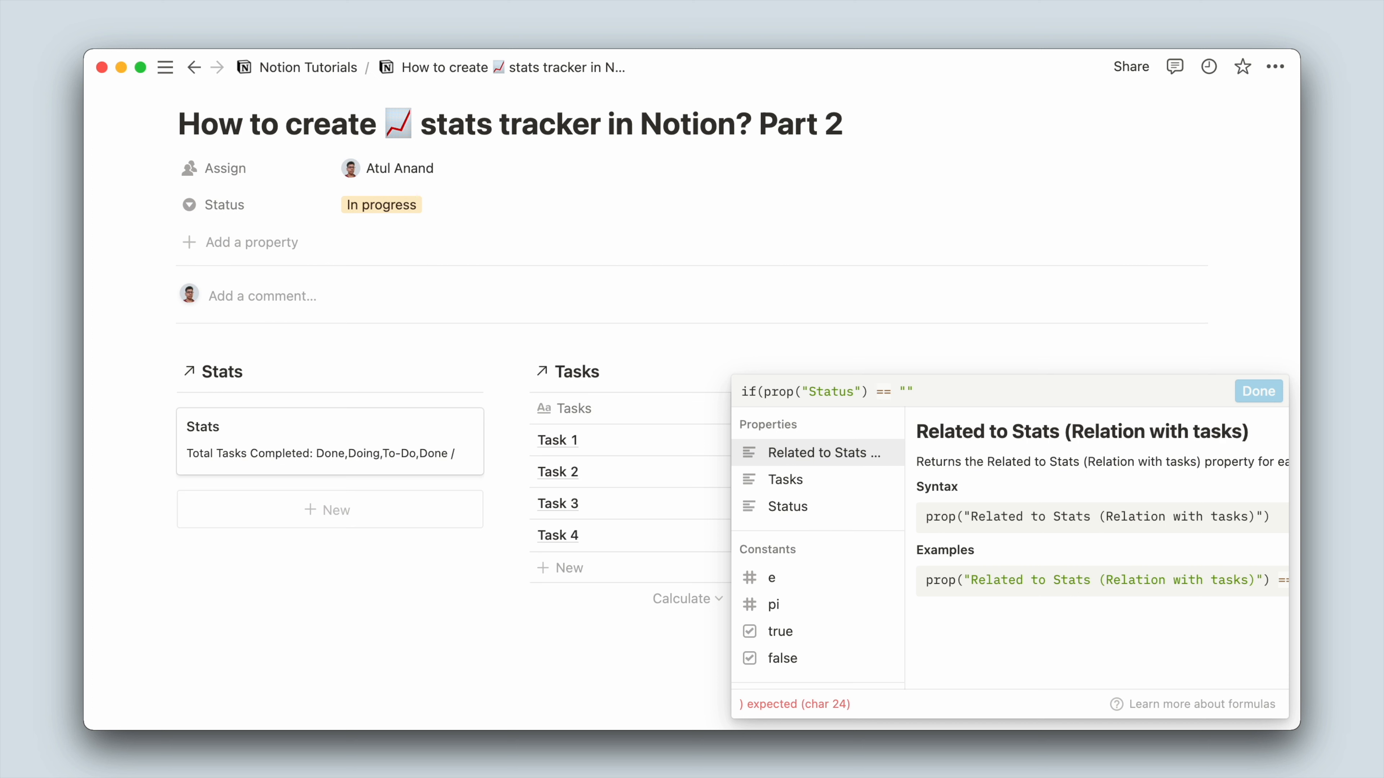
type("Done")
scroll(819, 525, "down", 3)
left_click(666, 495)
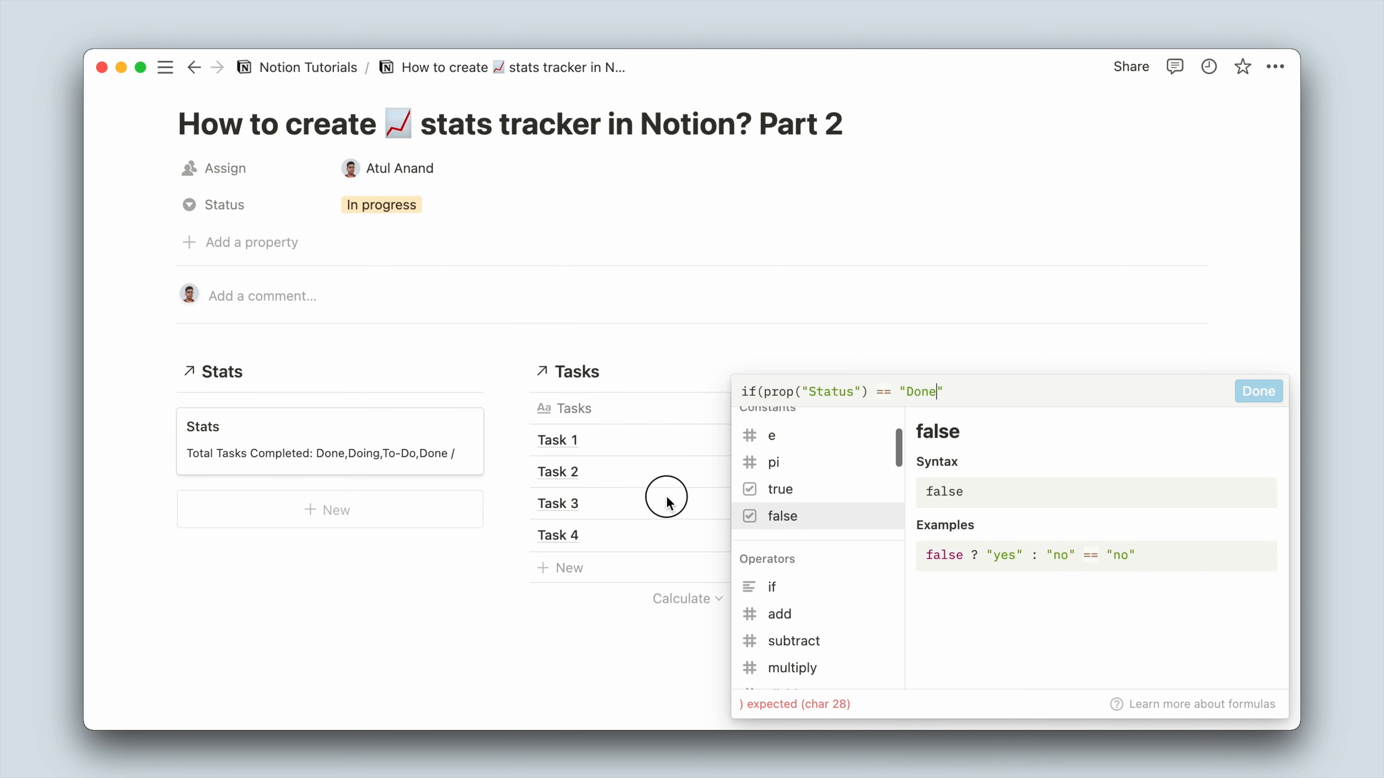
Wrap the Status property in the Done? formula as if(prop("Status") == "Done").
left_click(886, 439)
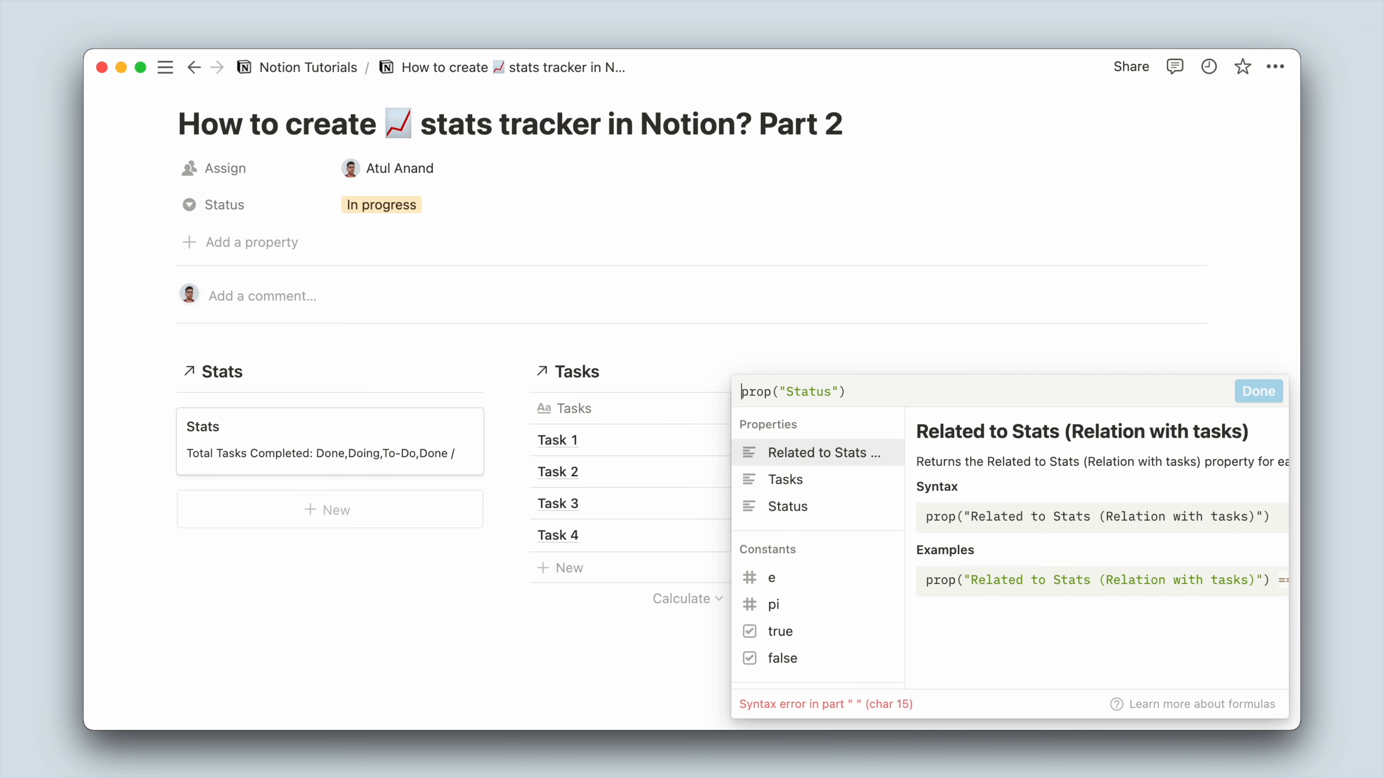
type("if")
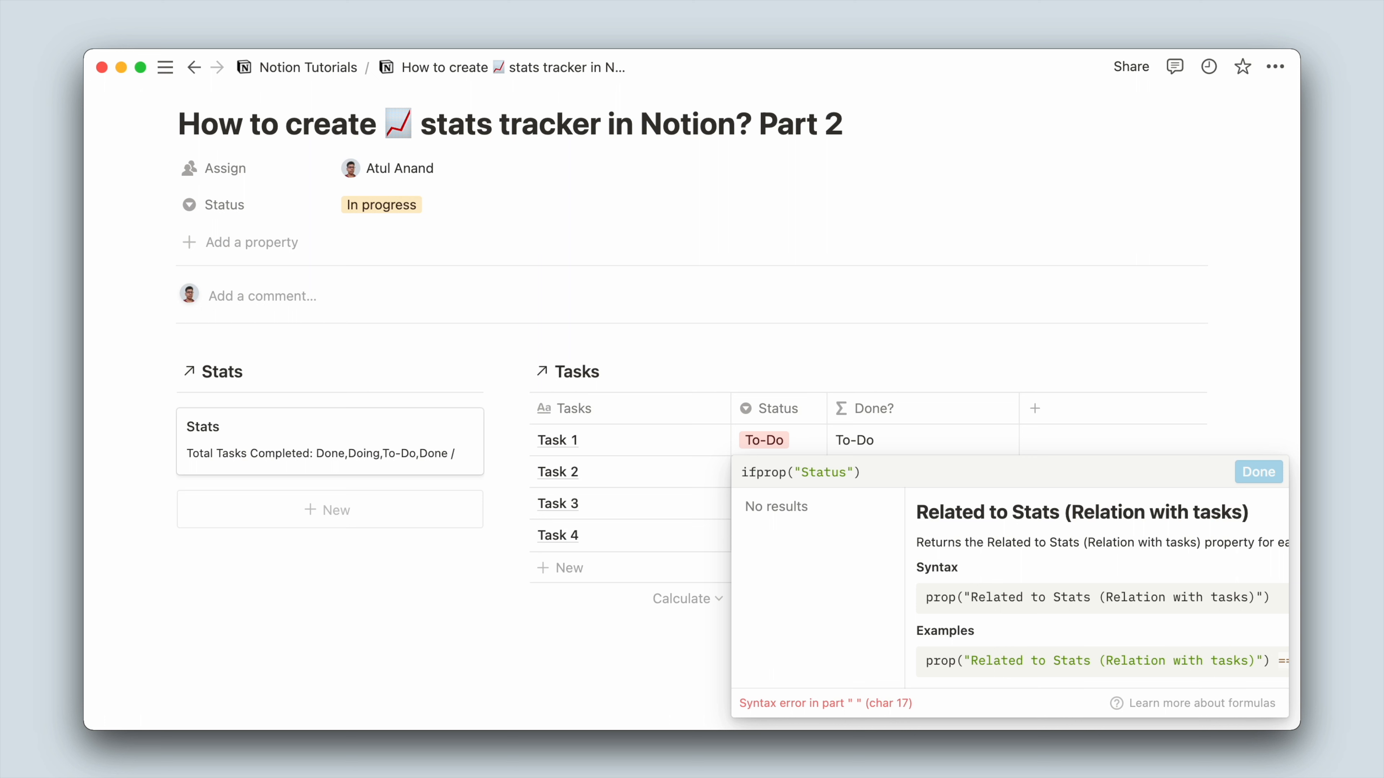
type("(== \"Done")
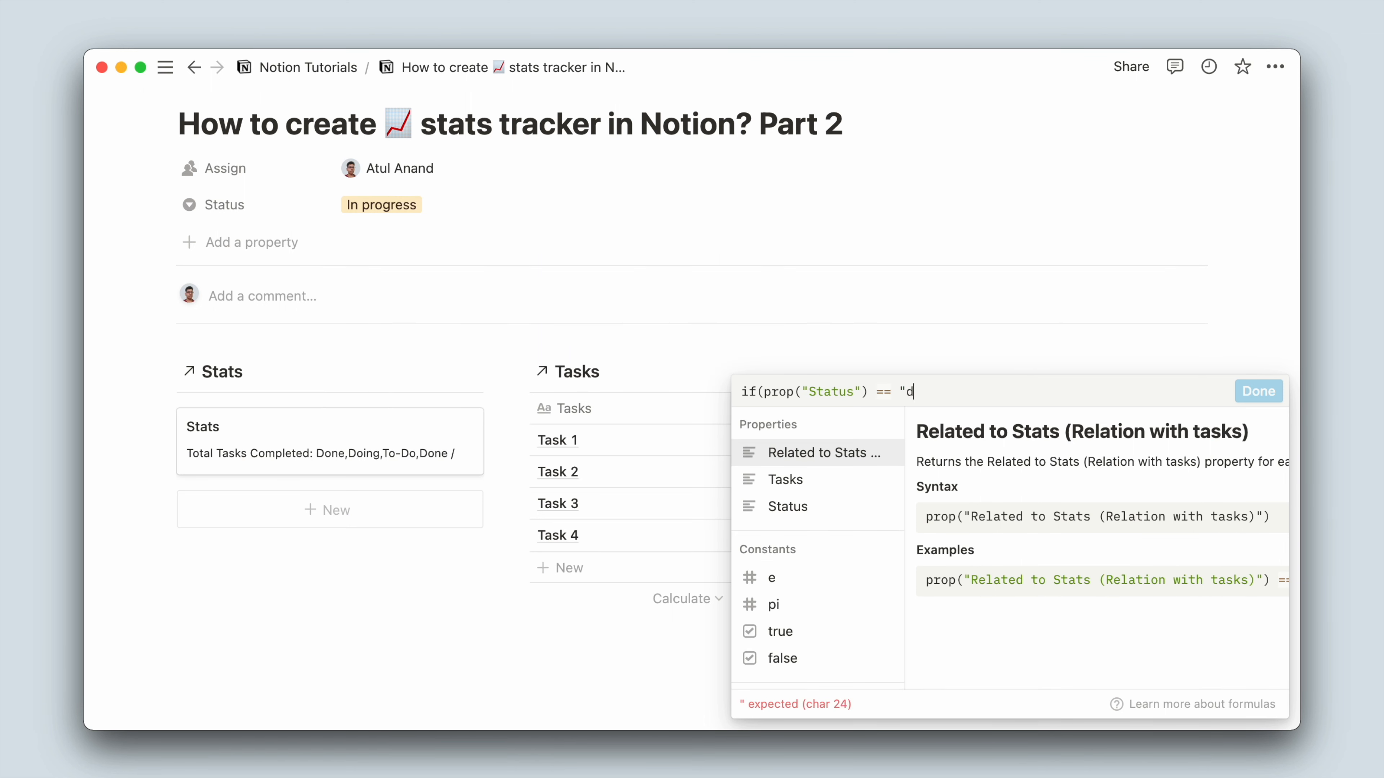
key("BackSpace")
key("BackSpace")
key("BackSpace")
key("BackSpace")
type("Done\")")
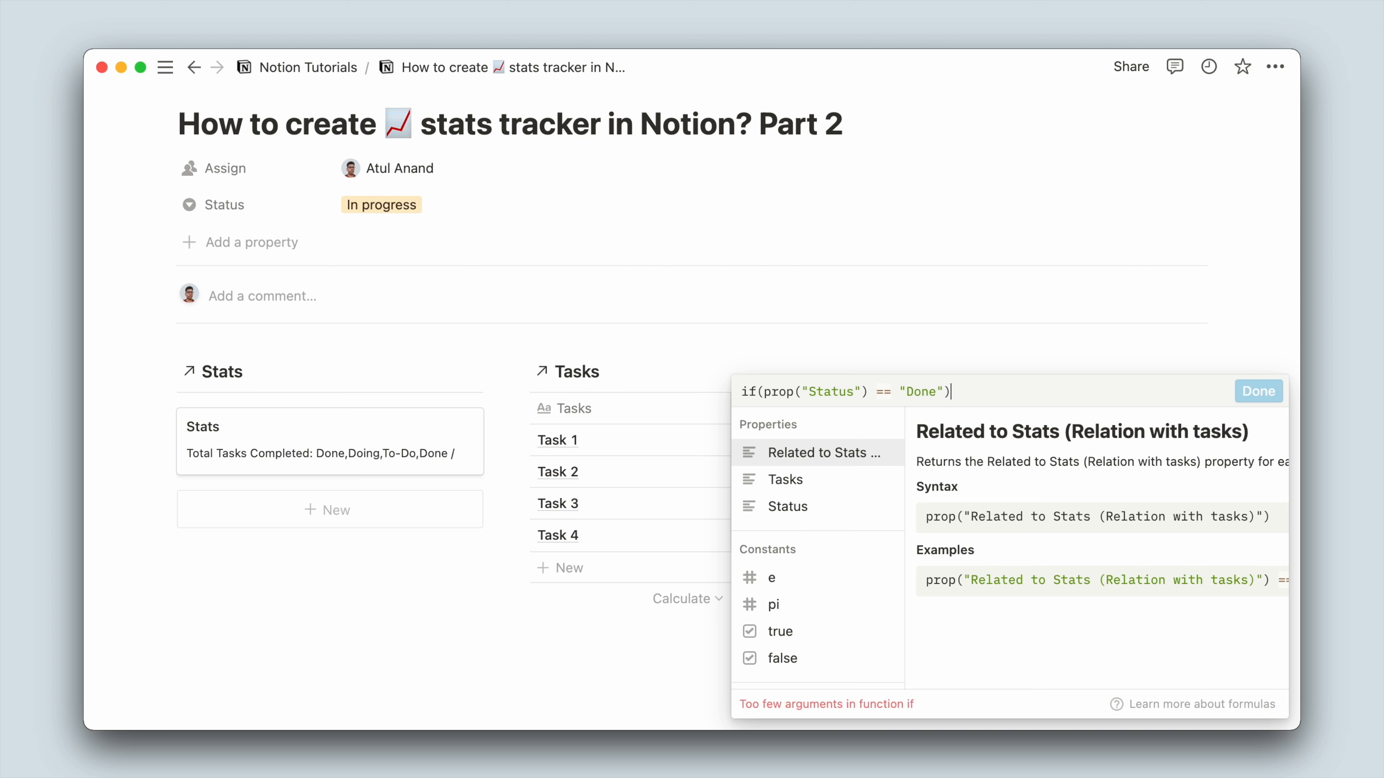
Complete the formula as if(prop("Status") == "Done", true, false) and apply it to the Done? column.
left_click(942, 393)
type(",")
type(" ture,")
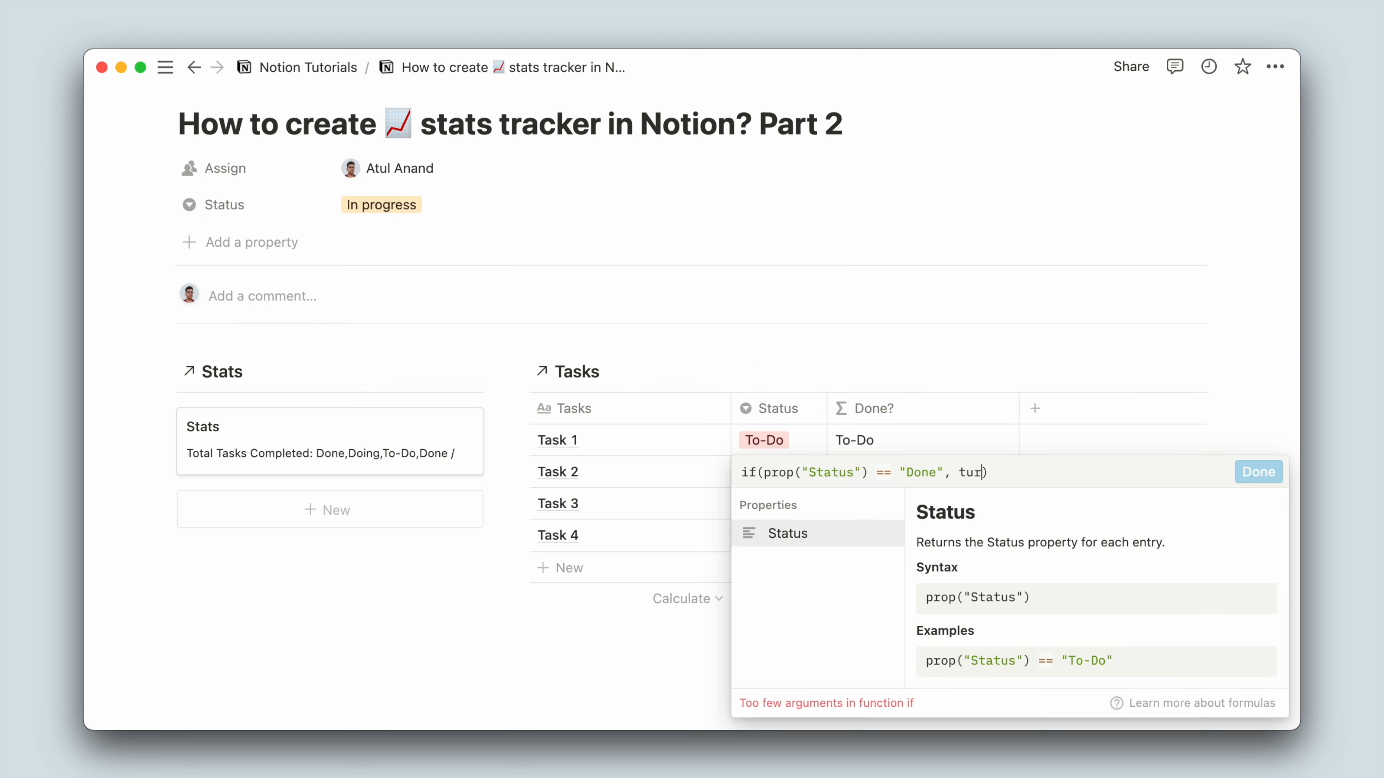
type(" f")
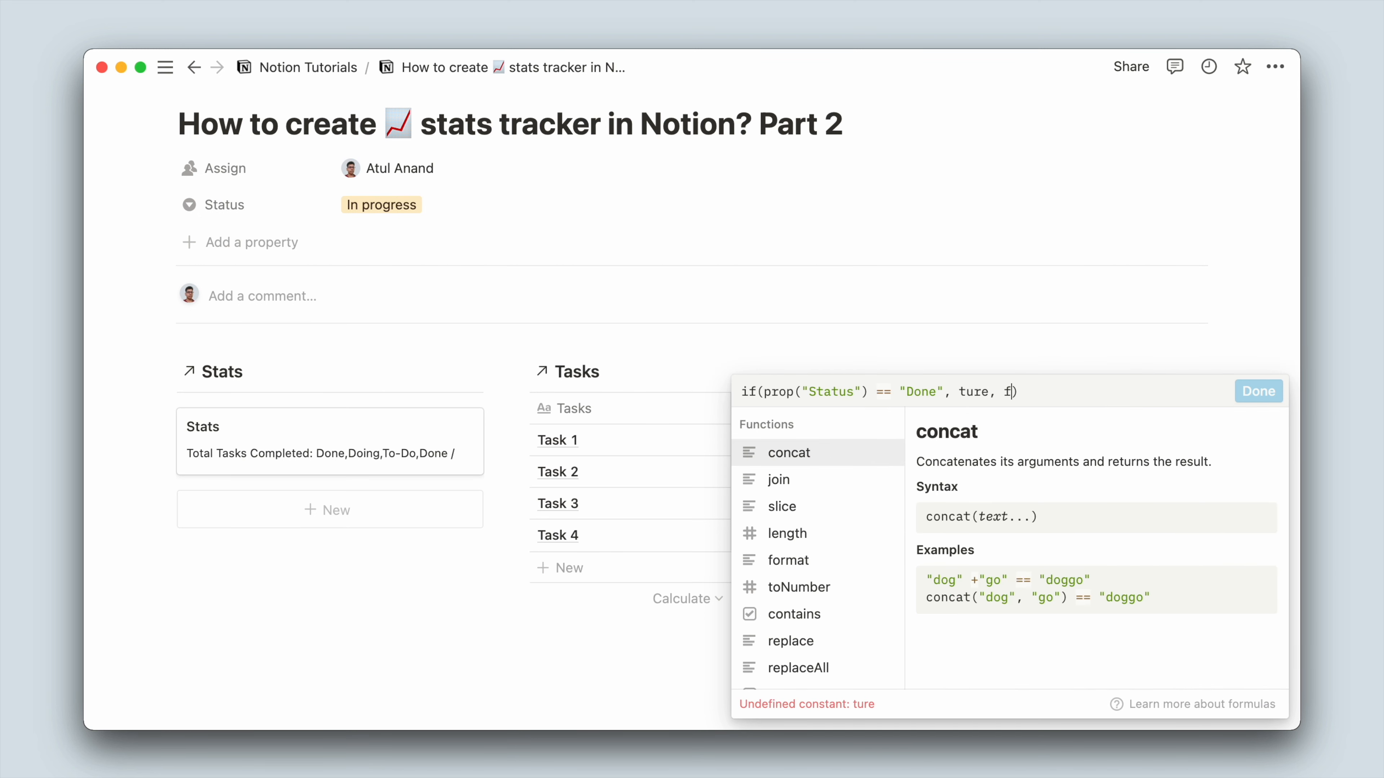
type("al")
key("BackSpace")
key("BackSpace")
key("BackSpace")
key("BackSpace")
key("BackSpace")
key("BackSpace")
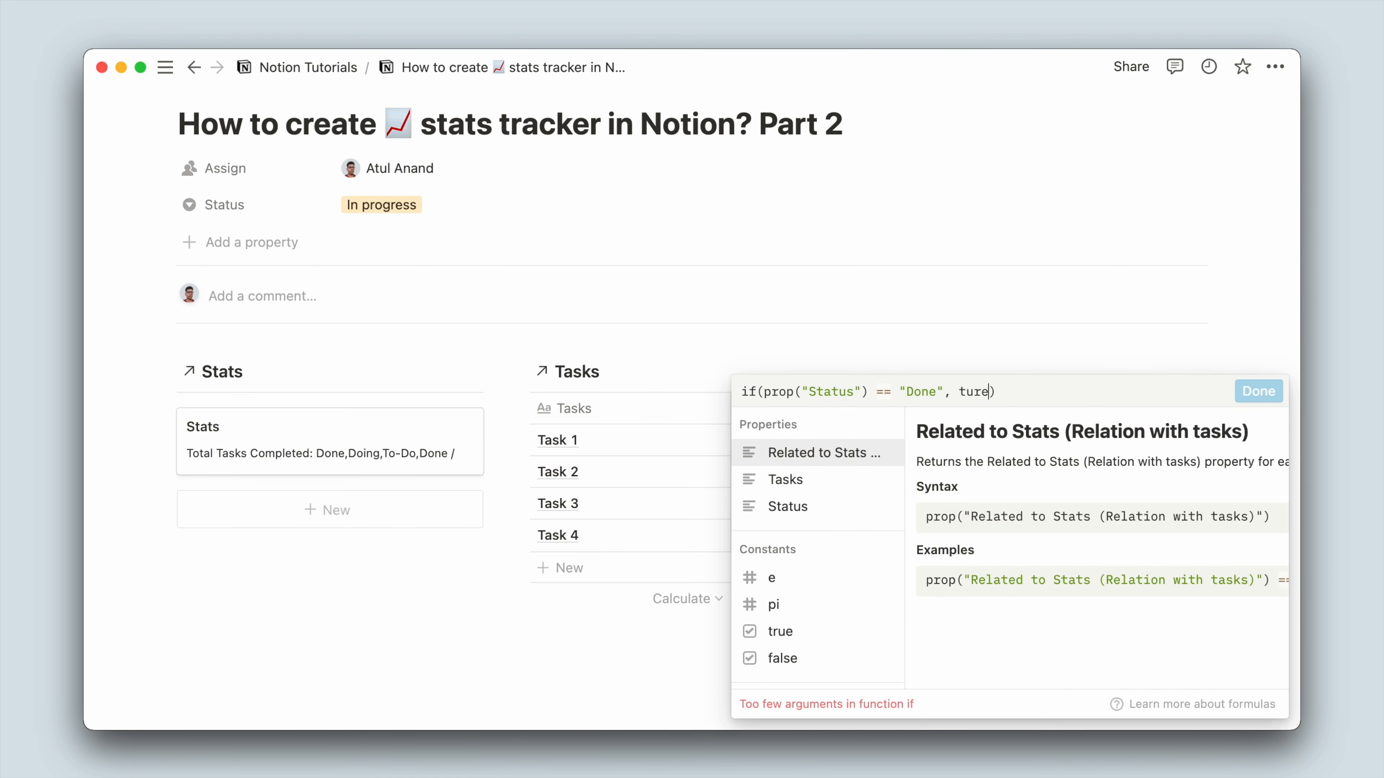
type("rue, false")
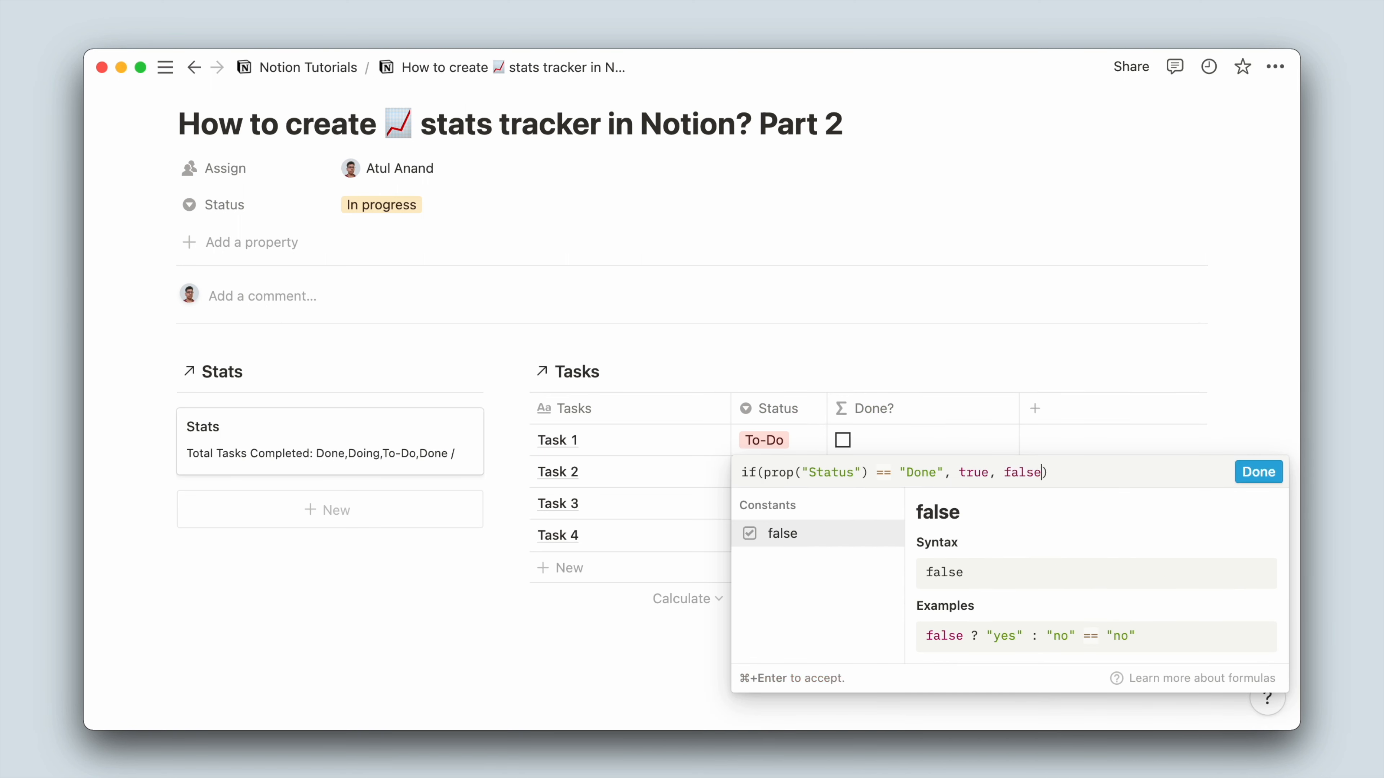
left_click(1258, 472)
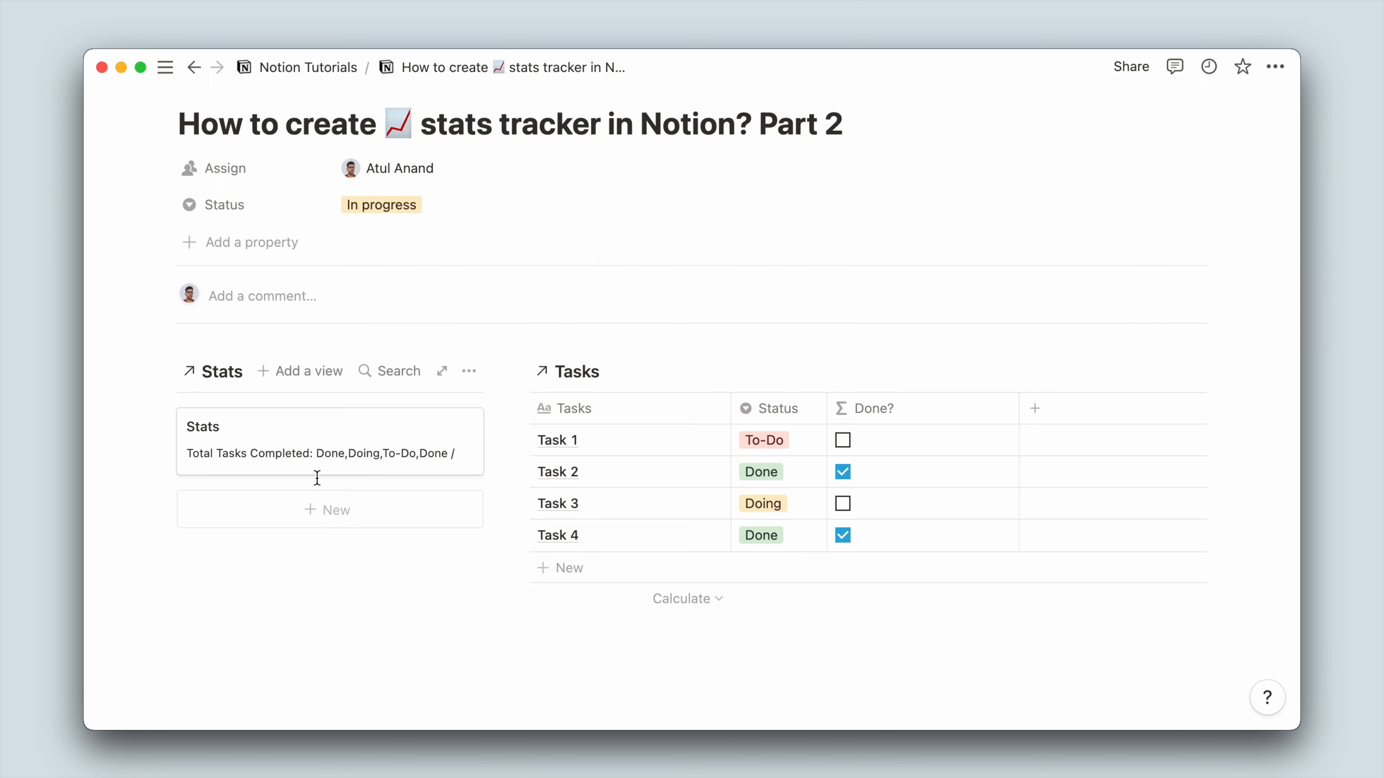
Set the Task Rollup in the Stats card to use the Done? property and calculate Checked.
left_click(315, 463)
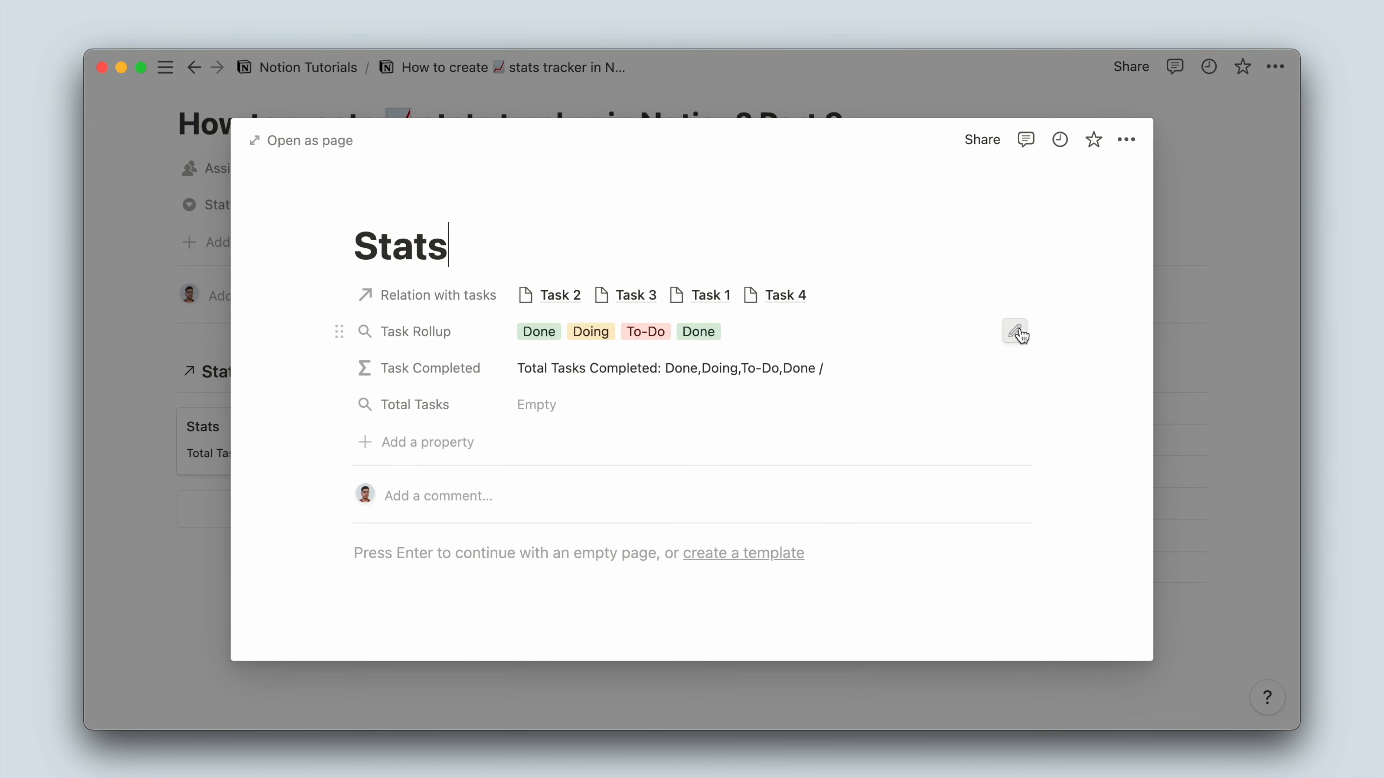
left_click(1017, 332)
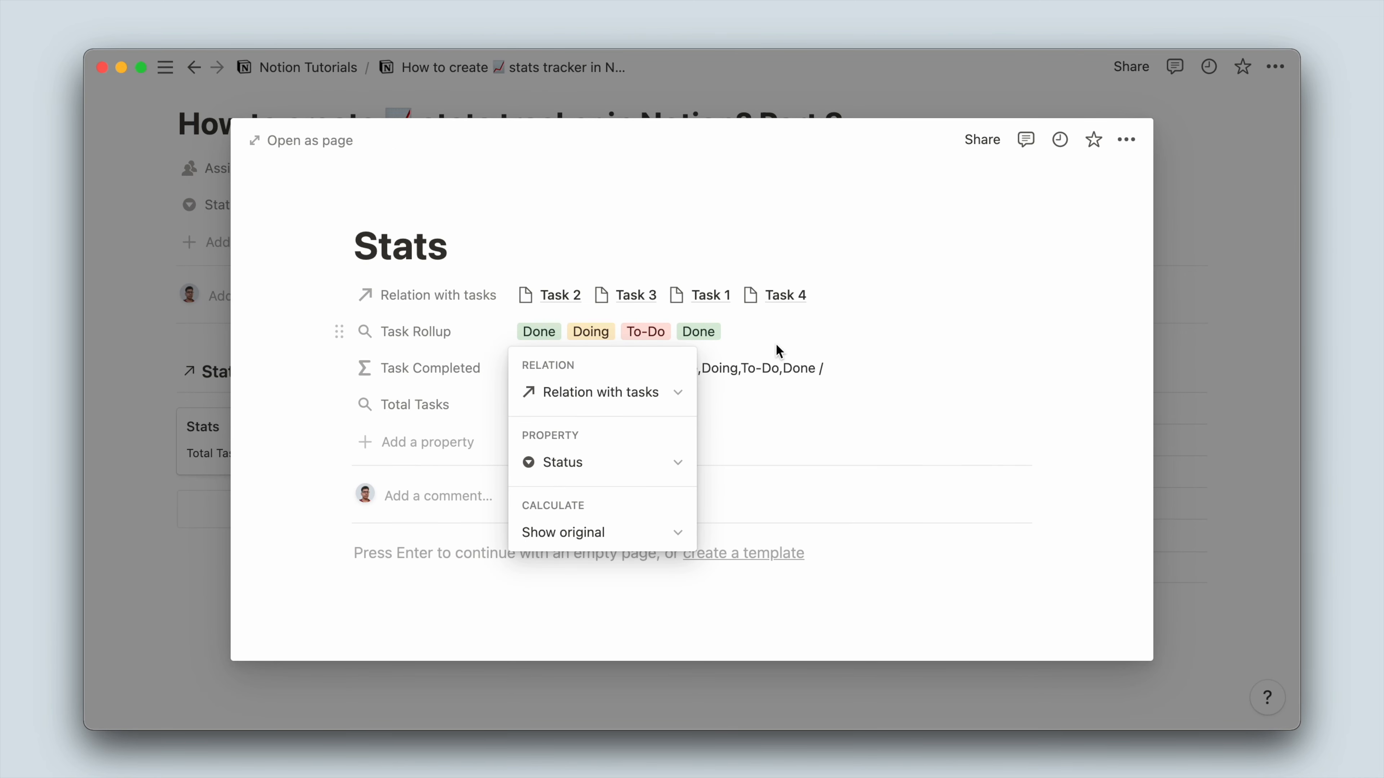
left_click(632, 462)
left_click(609, 568)
left_click(647, 533)
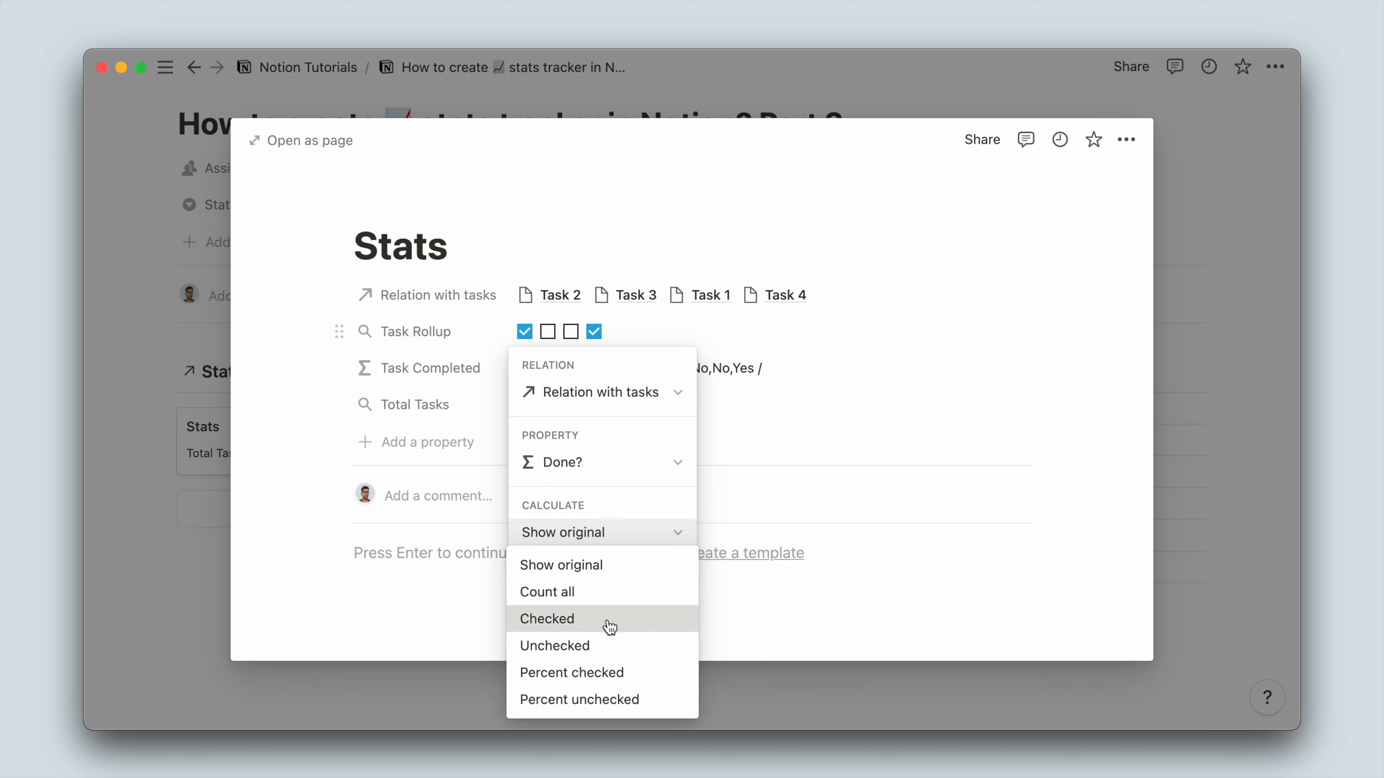
left_click(609, 627)
left_click(781, 407)
Configure the Total Tasks rollup in the Stats card to use the Done? property of Relation with tasks, calculate Count all, and close the card.
left_click(661, 403)
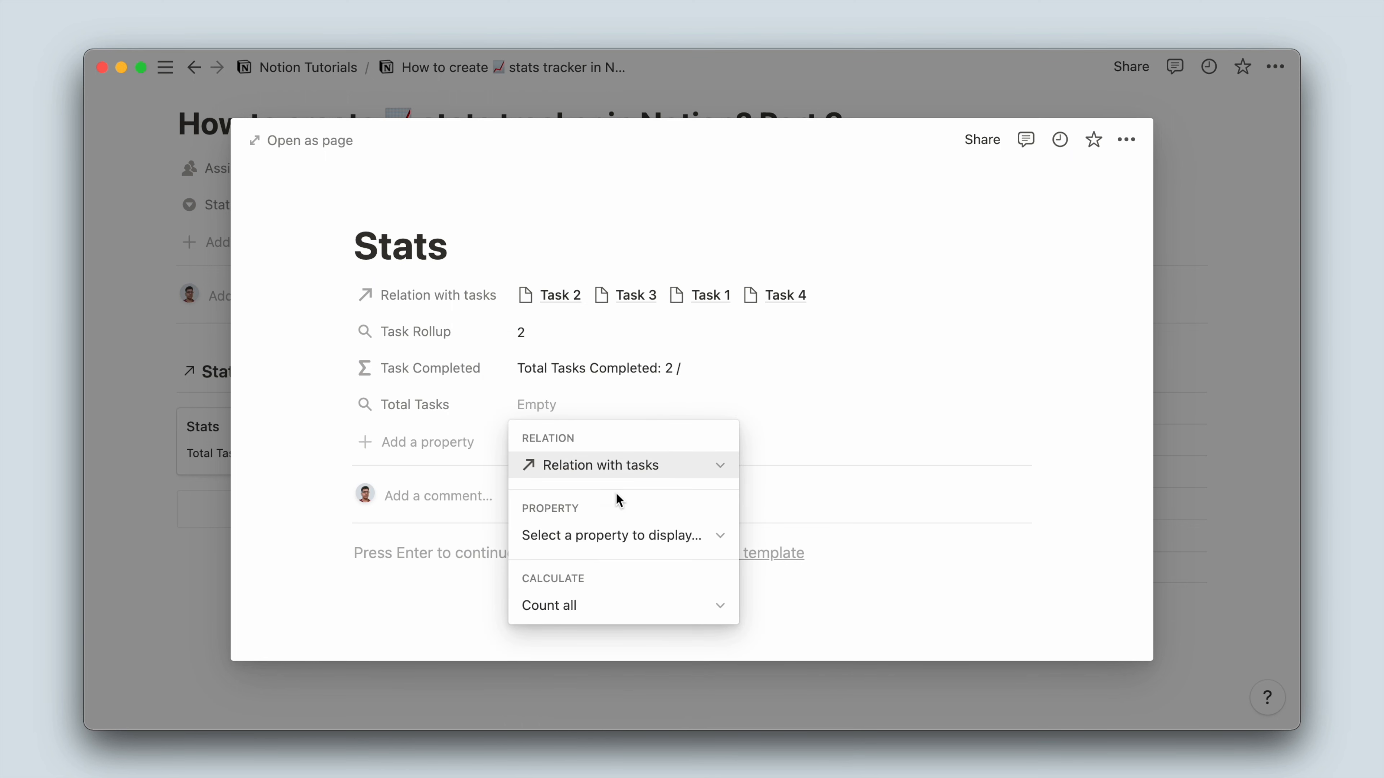
left_click(610, 543)
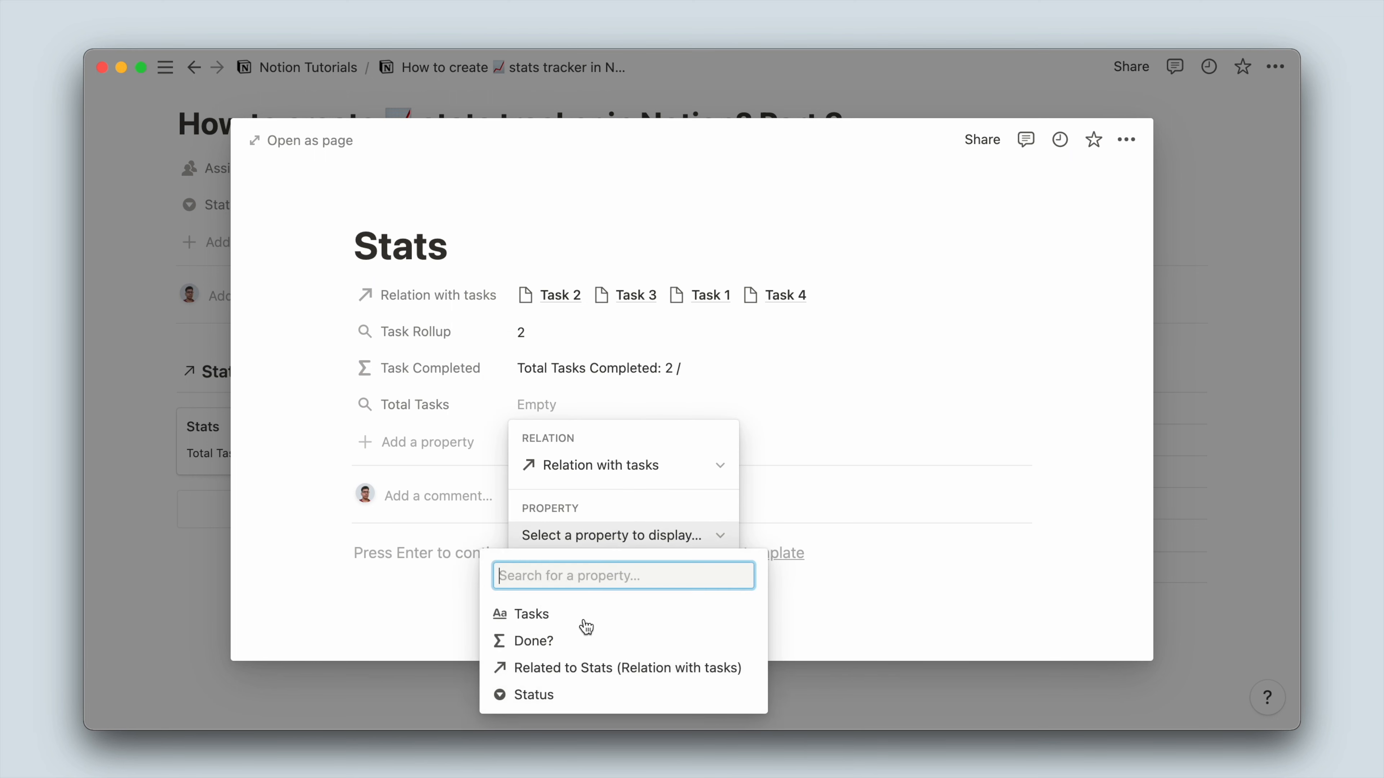
left_click(574, 655)
left_click(431, 506)
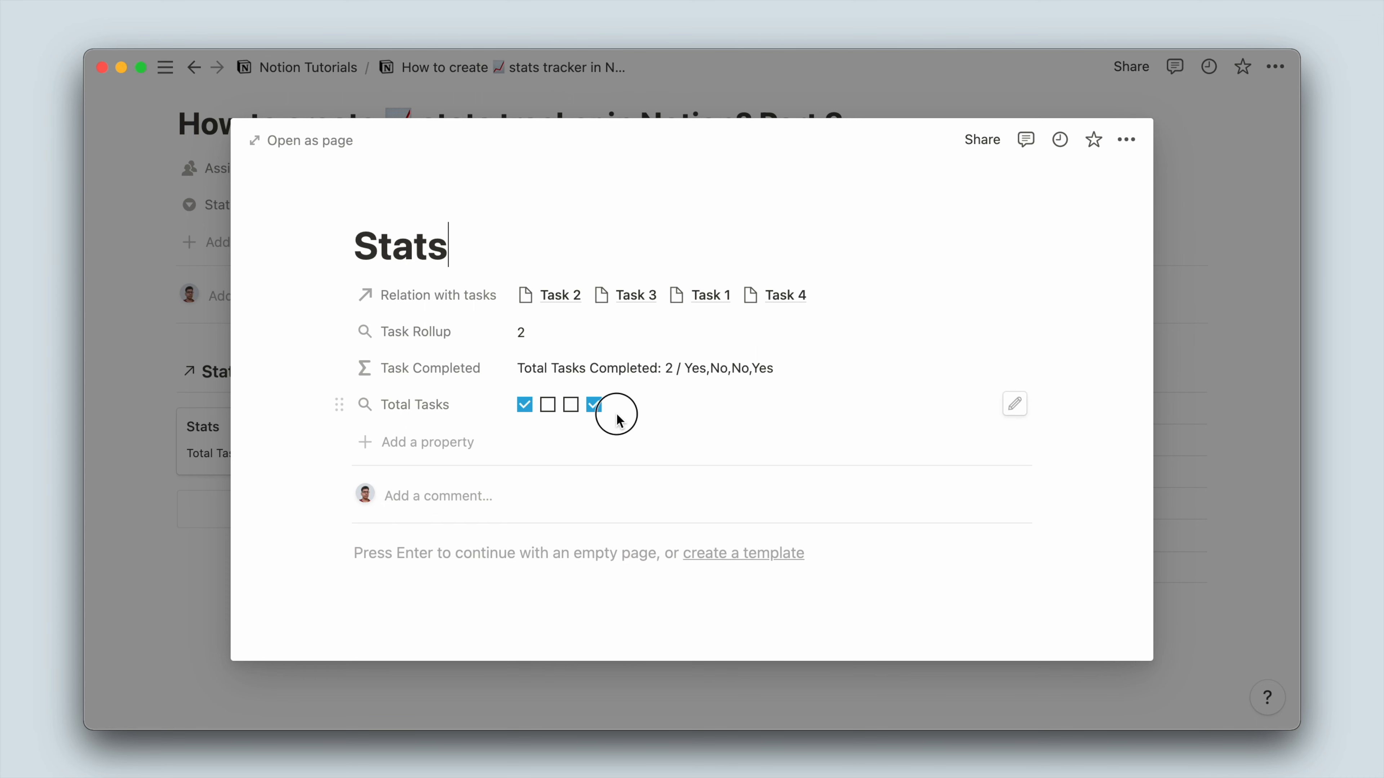
left_click(1014, 404)
left_click(584, 602)
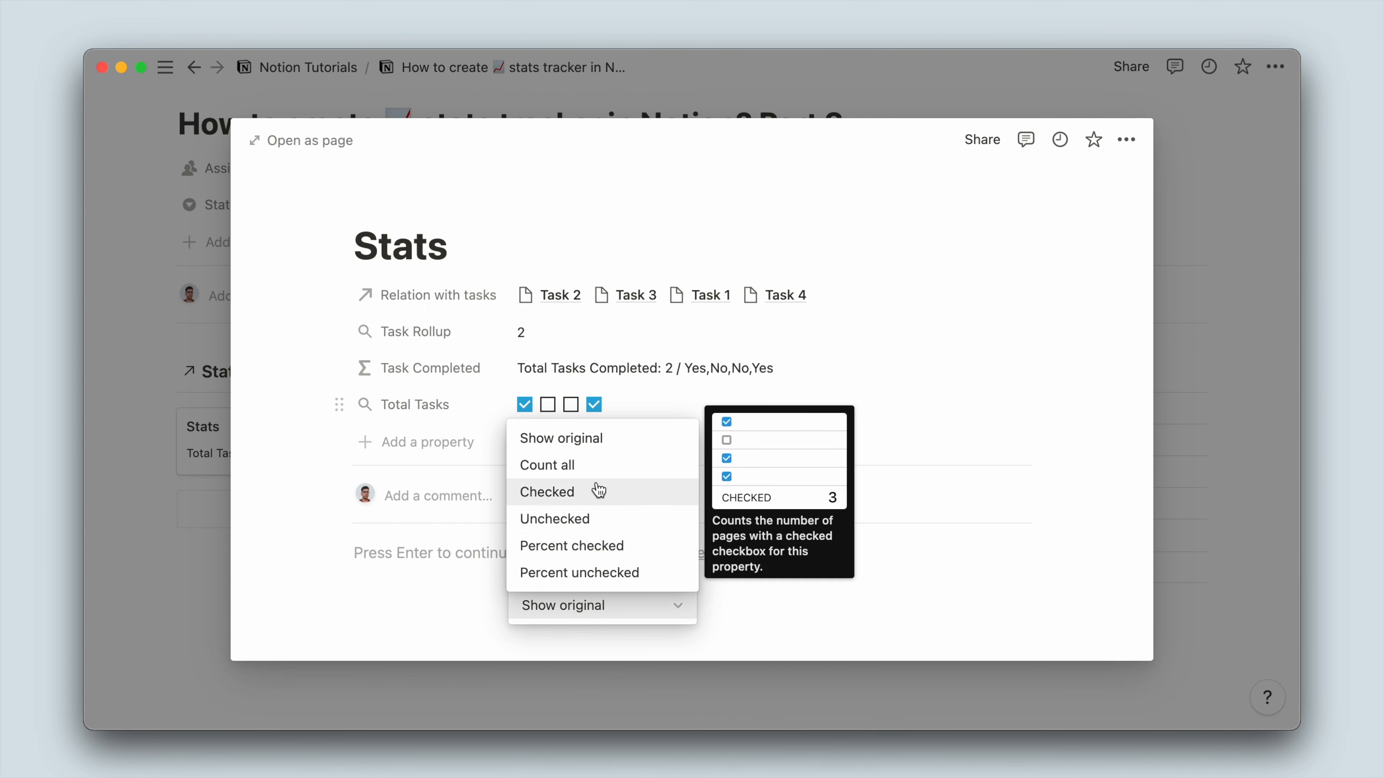
left_click(596, 470)
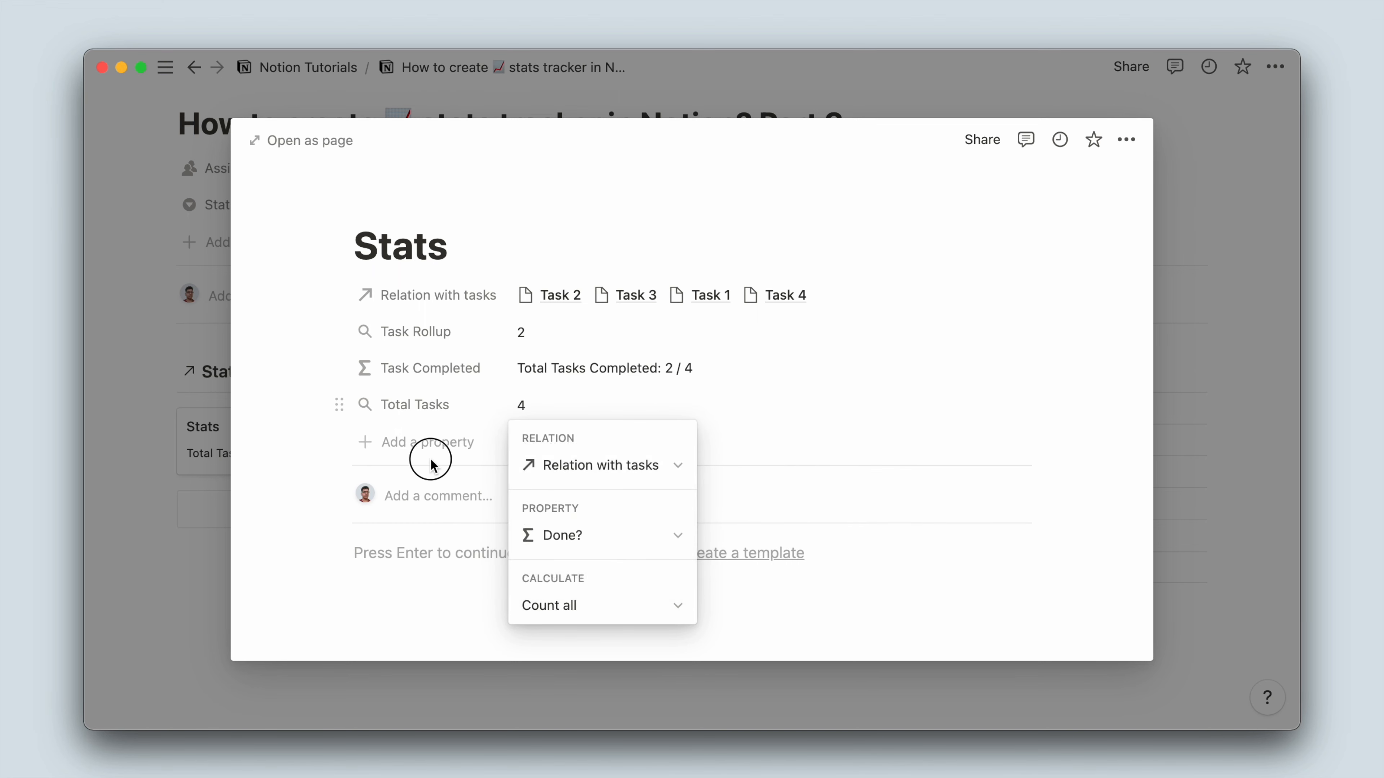
left_click(472, 457)
left_click(192, 452)
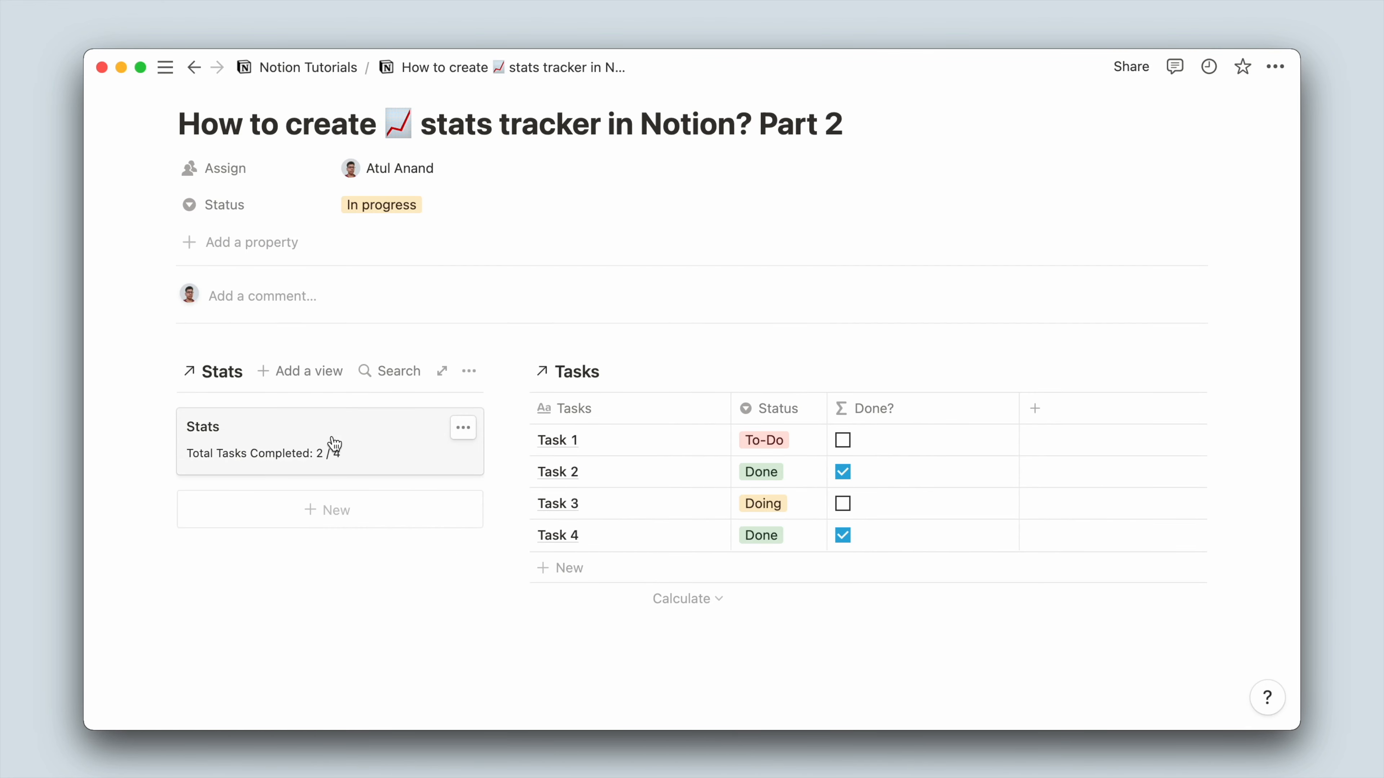
Hide the Done? column from the Tasks table.
scroll(385, 442, "up", 1)
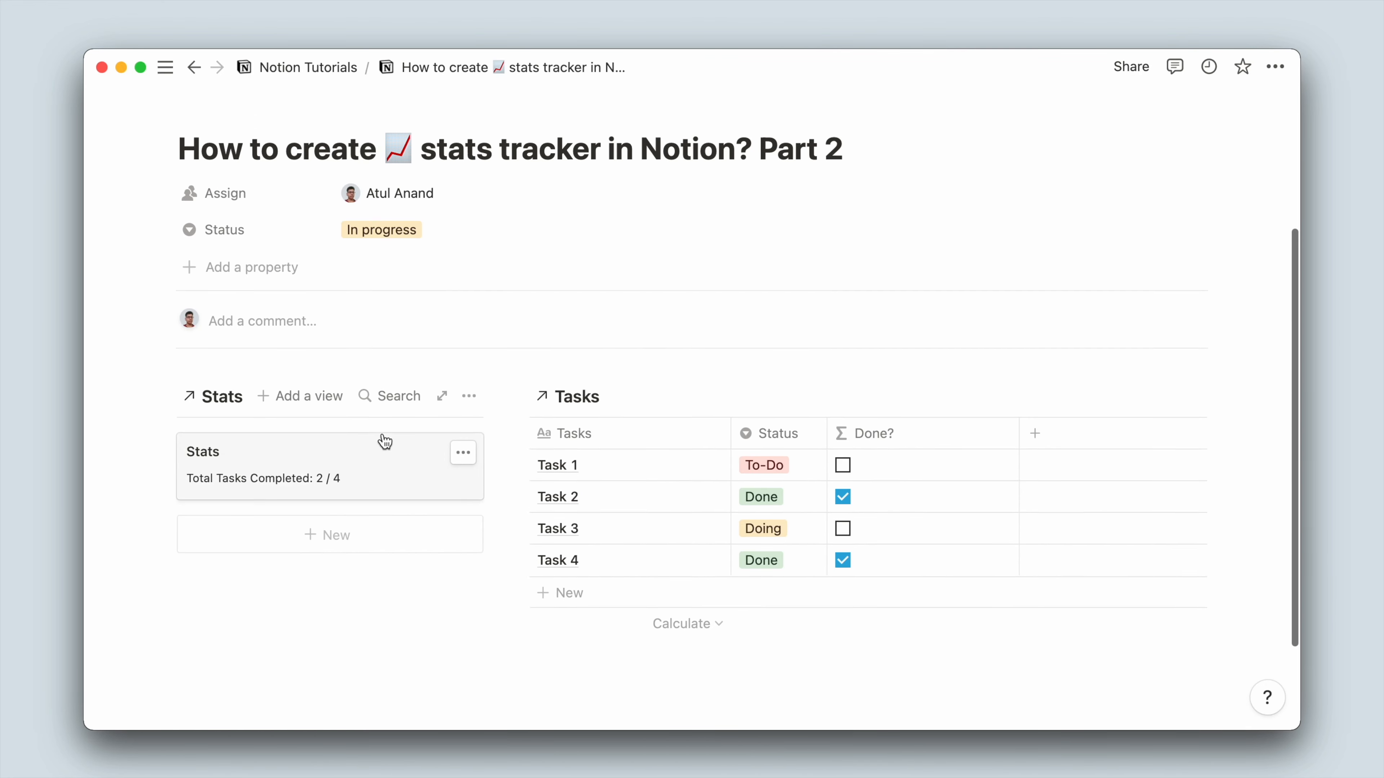
left_click(926, 445)
left_click(796, 439)
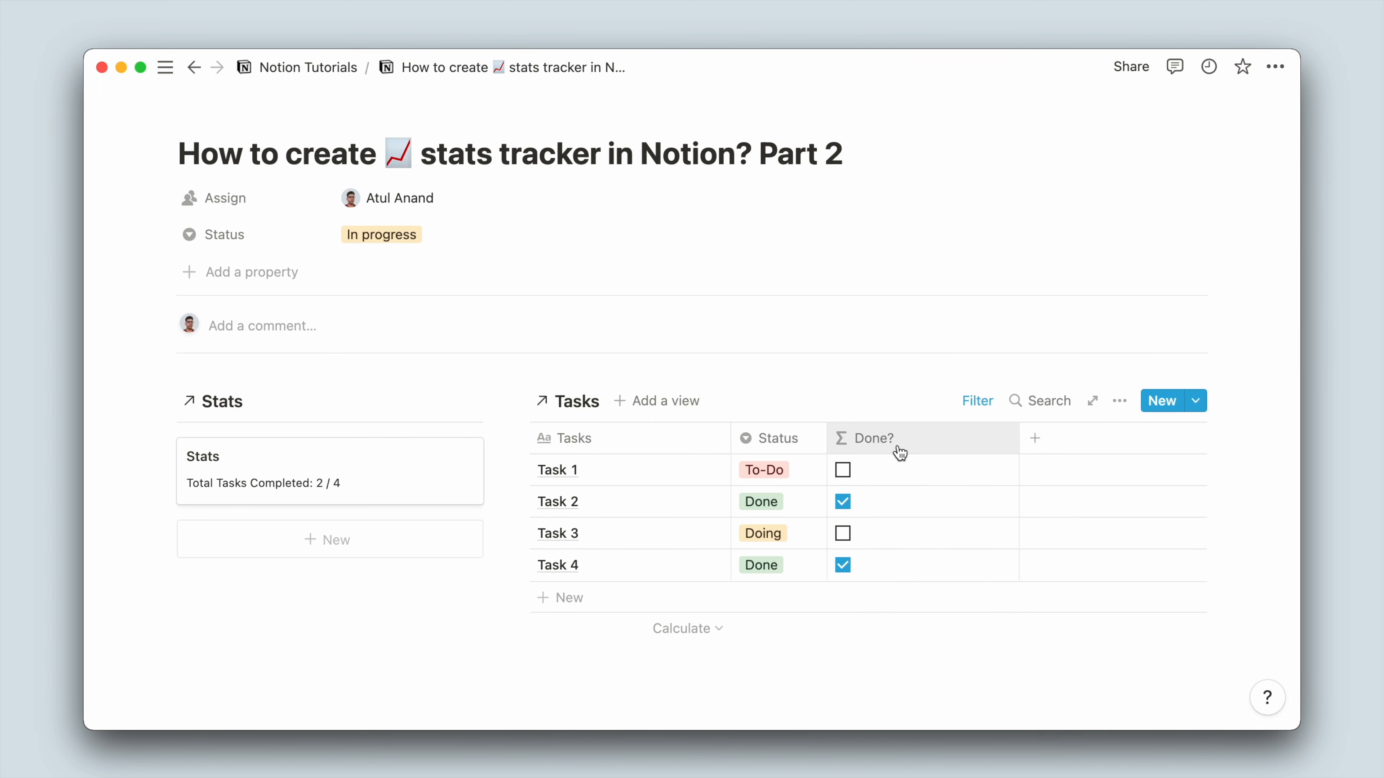
left_click(903, 452)
left_click(887, 648)
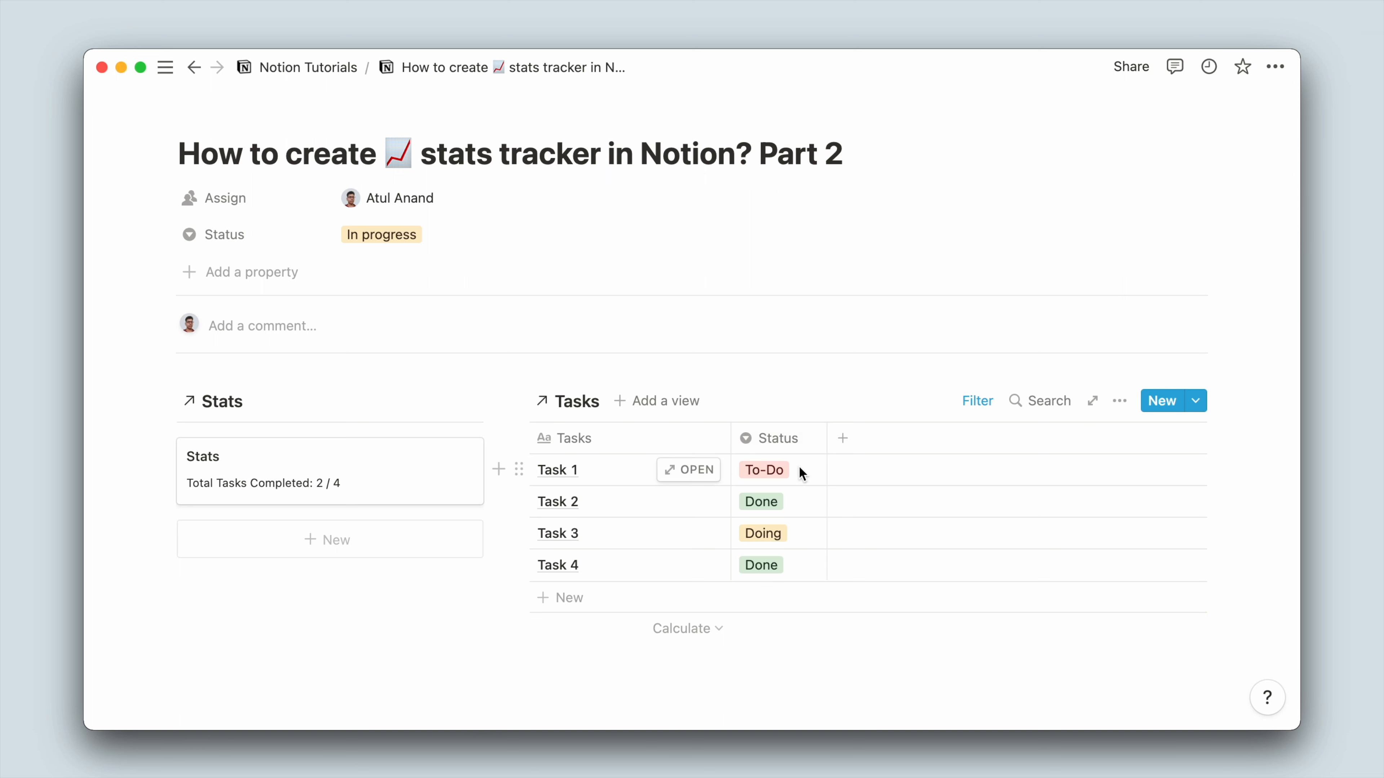
Set the Status of Task 1 and Task 3 to Done.
left_click(782, 472)
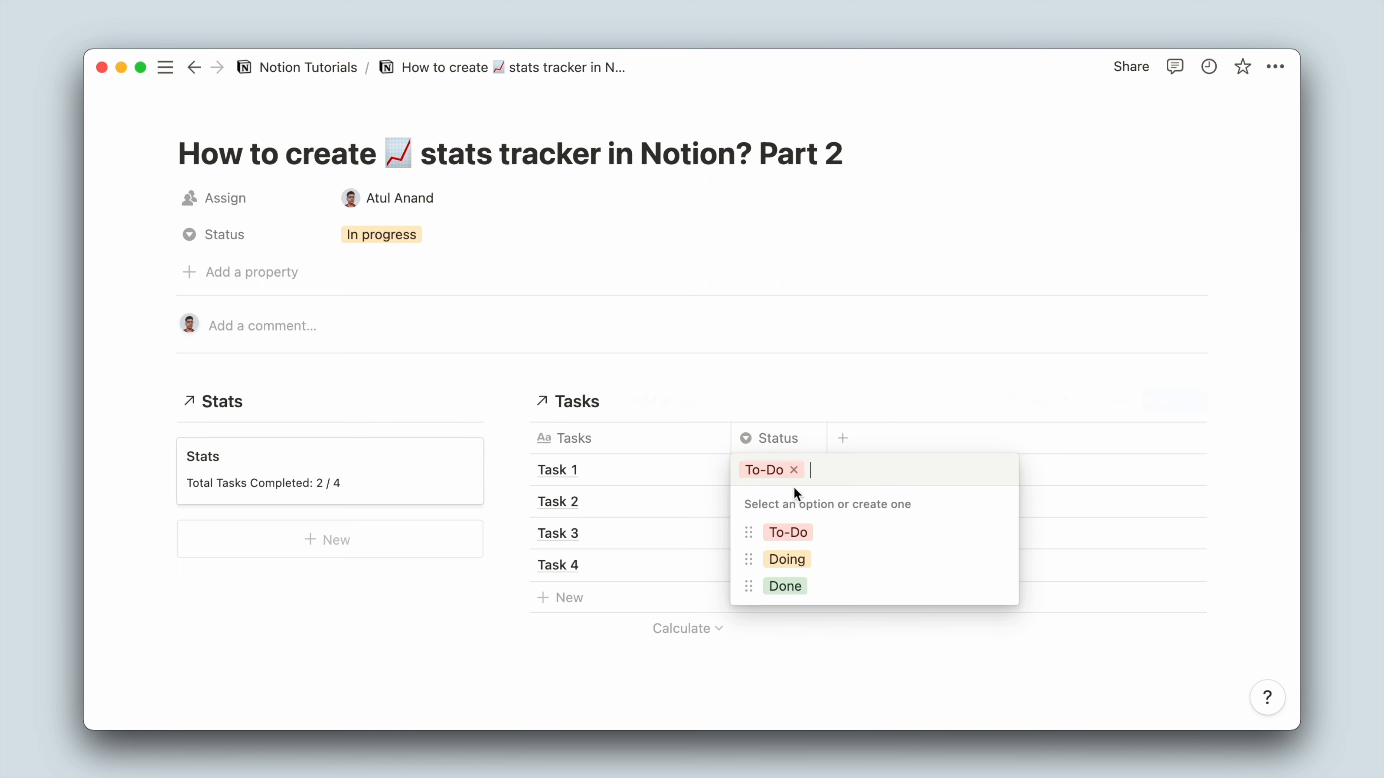
left_click(804, 588)
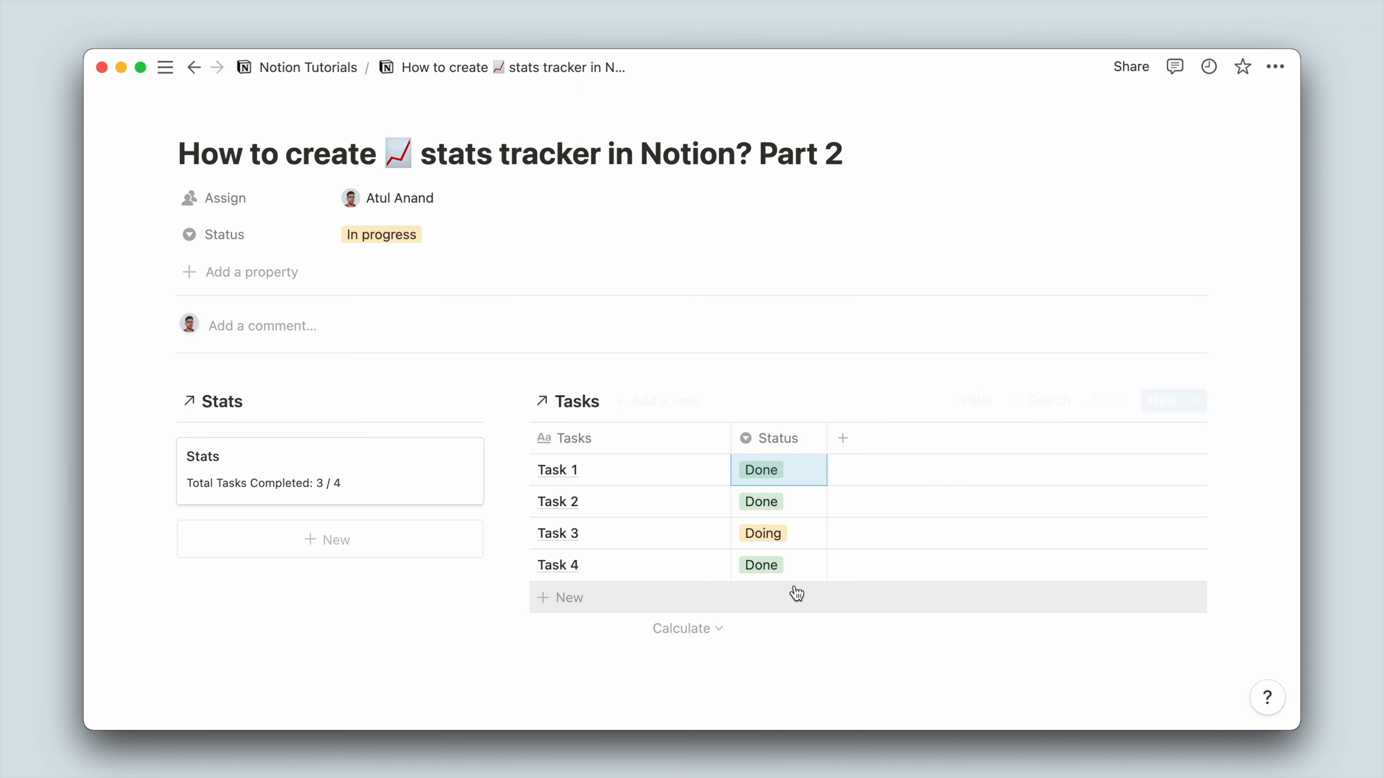
left_click(786, 535)
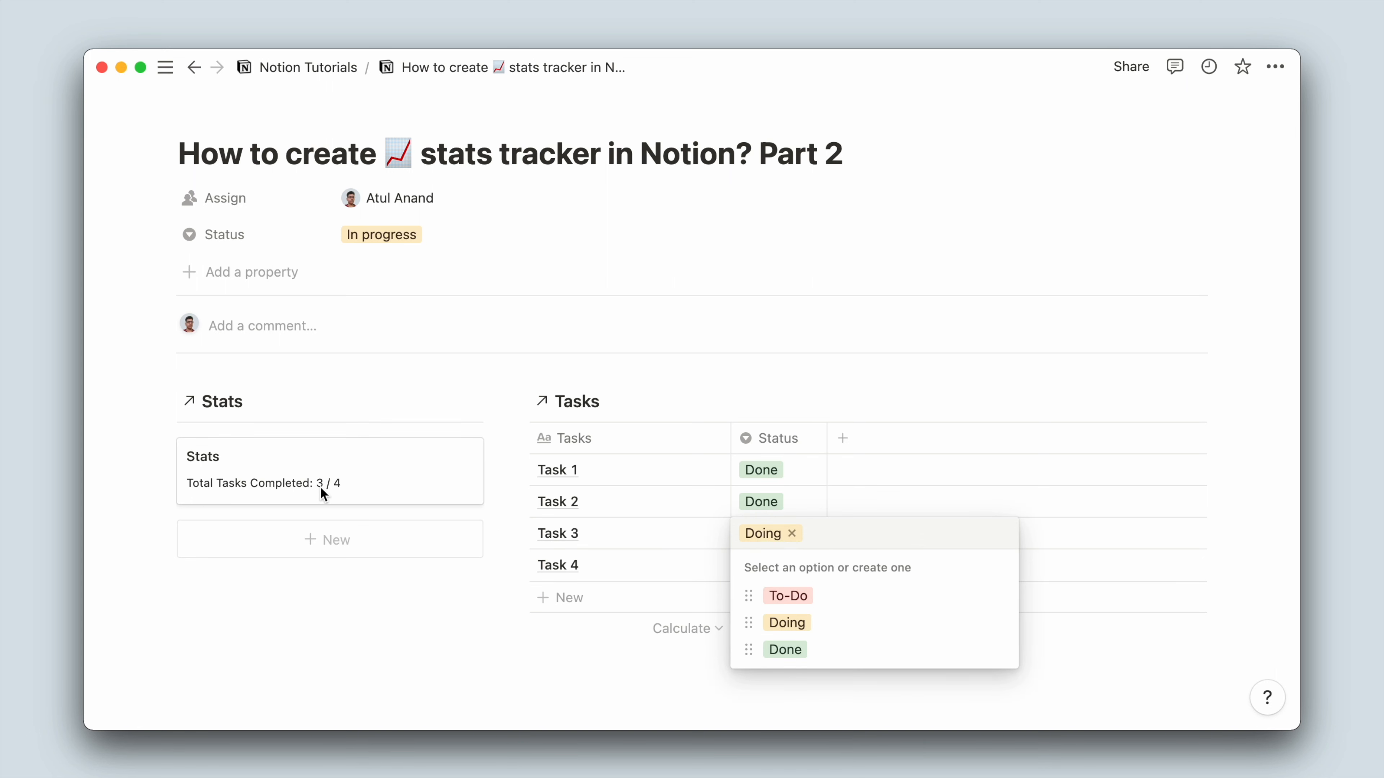
left_click(780, 652)
Add a new row named Task 5 to the Tasks table and set its Status to Done.
left_click(678, 599)
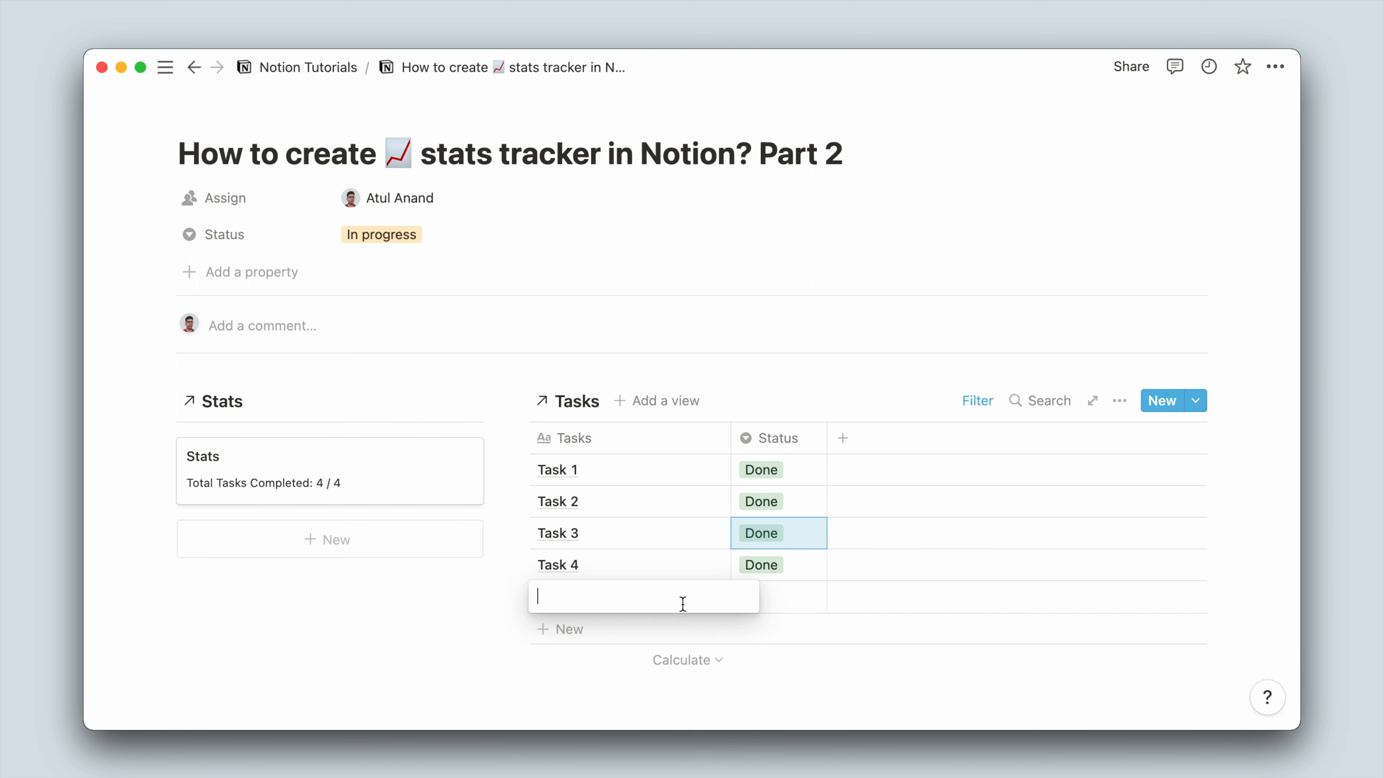
type("Task")
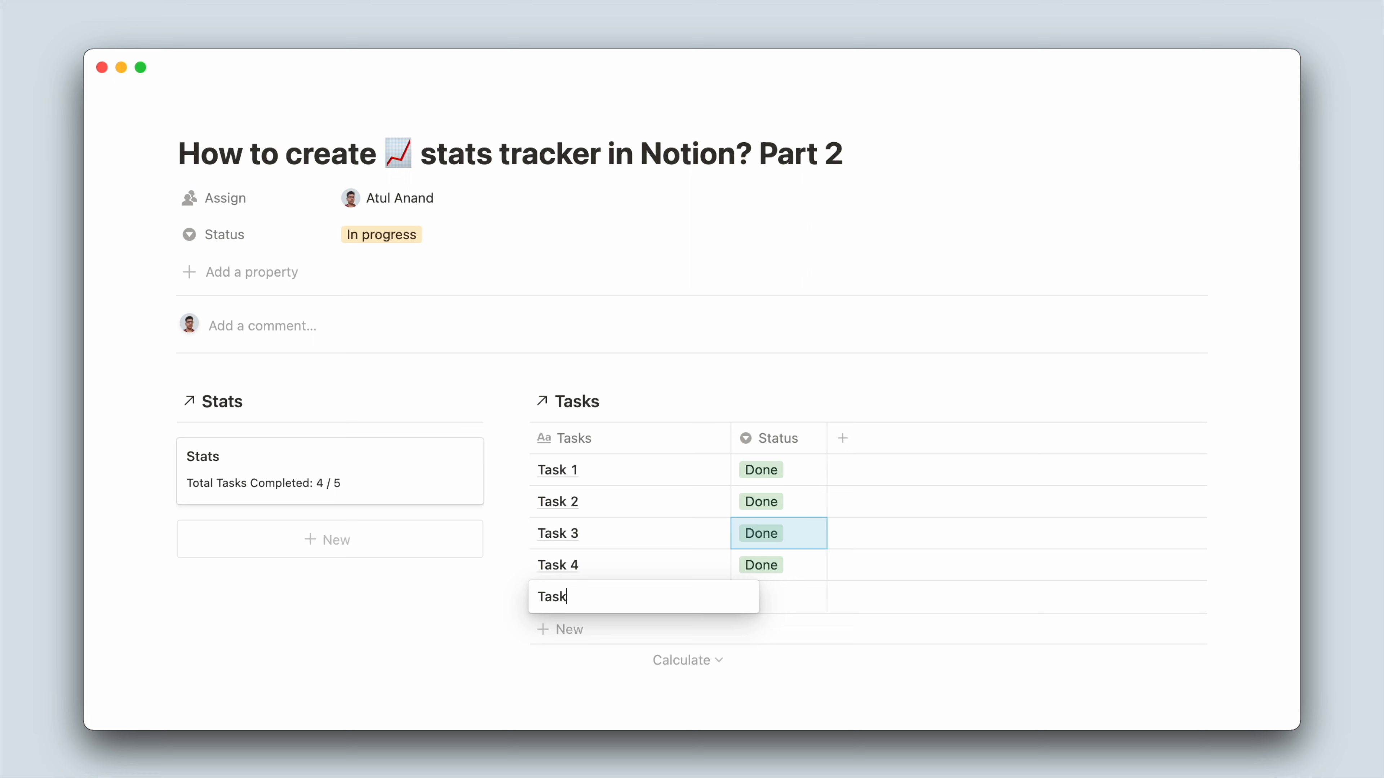
type(" 5")
left_click(821, 603)
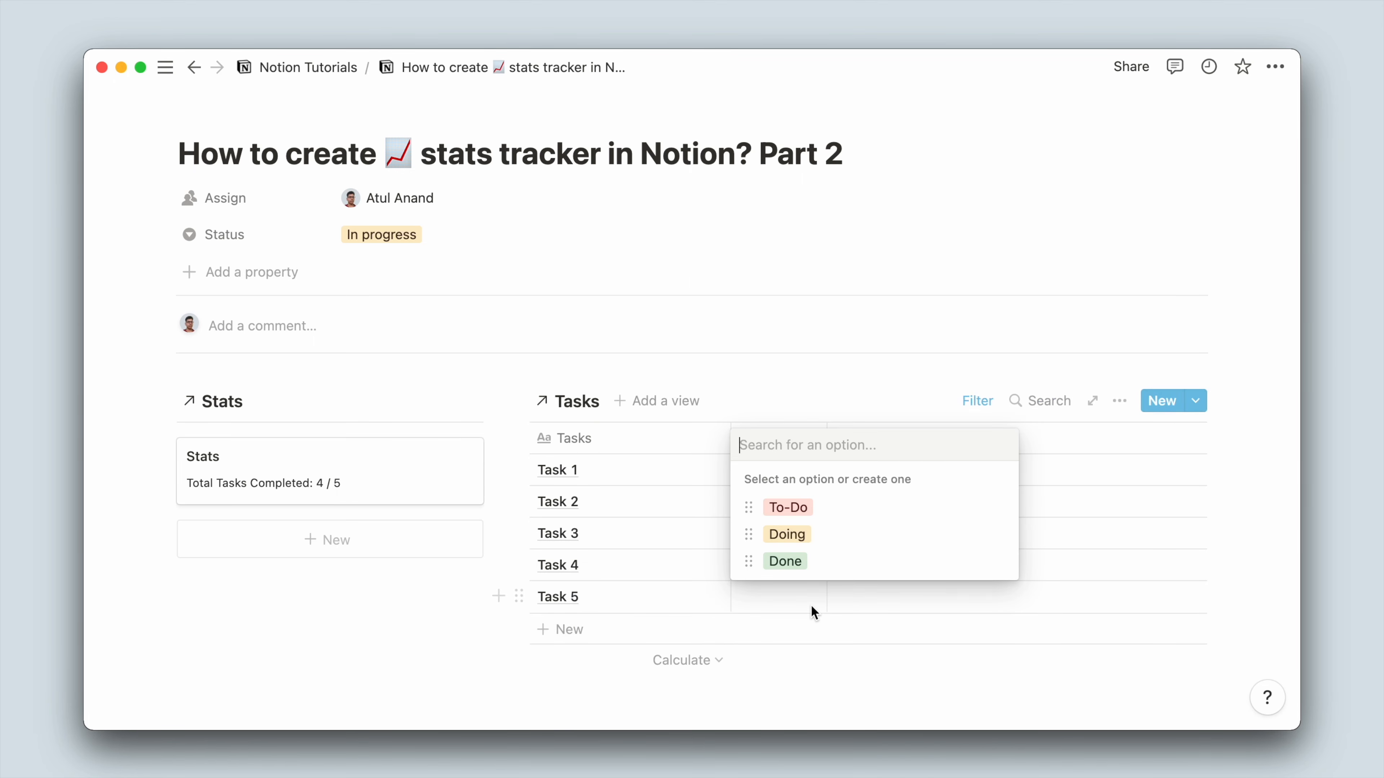
left_click(813, 562)
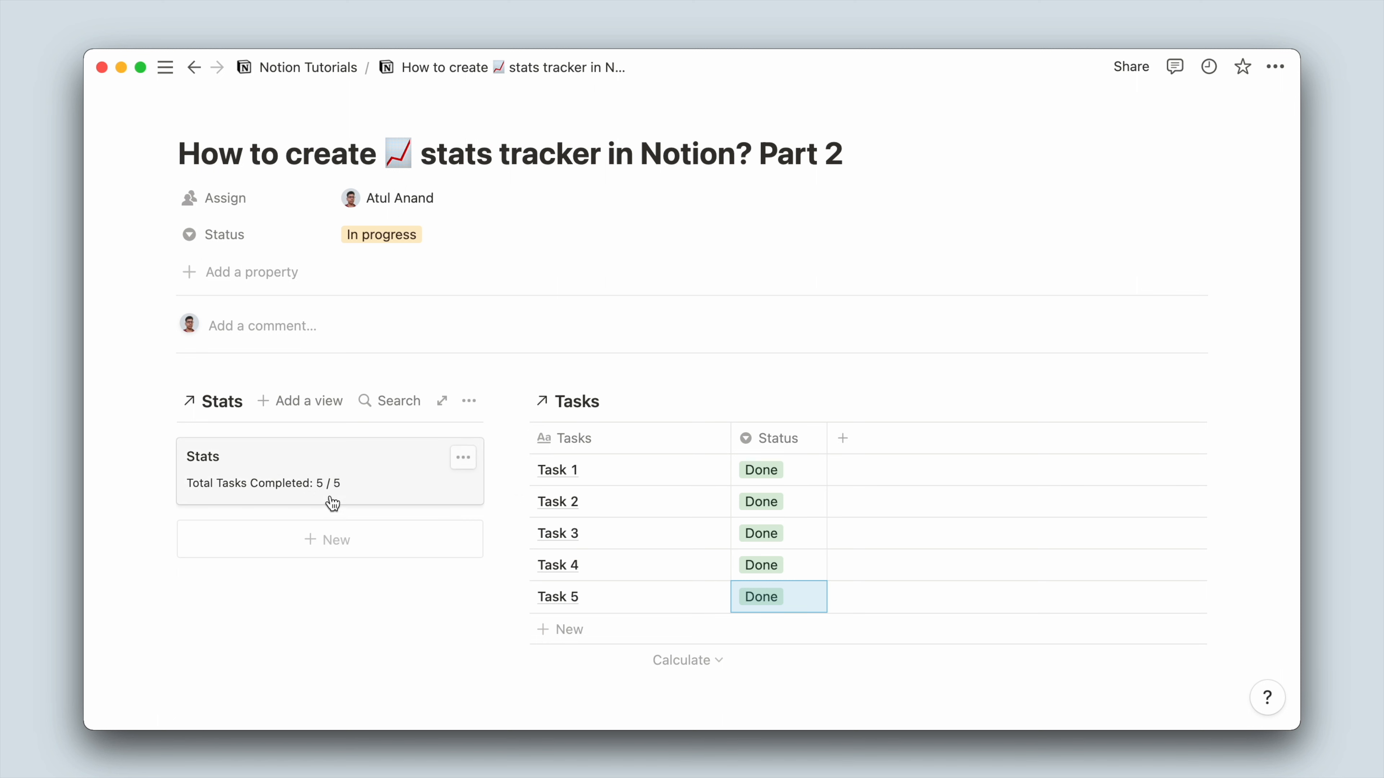
Open the Status options of Task 1 in the Tasks table.
scroll(436, 510, "up", 3)
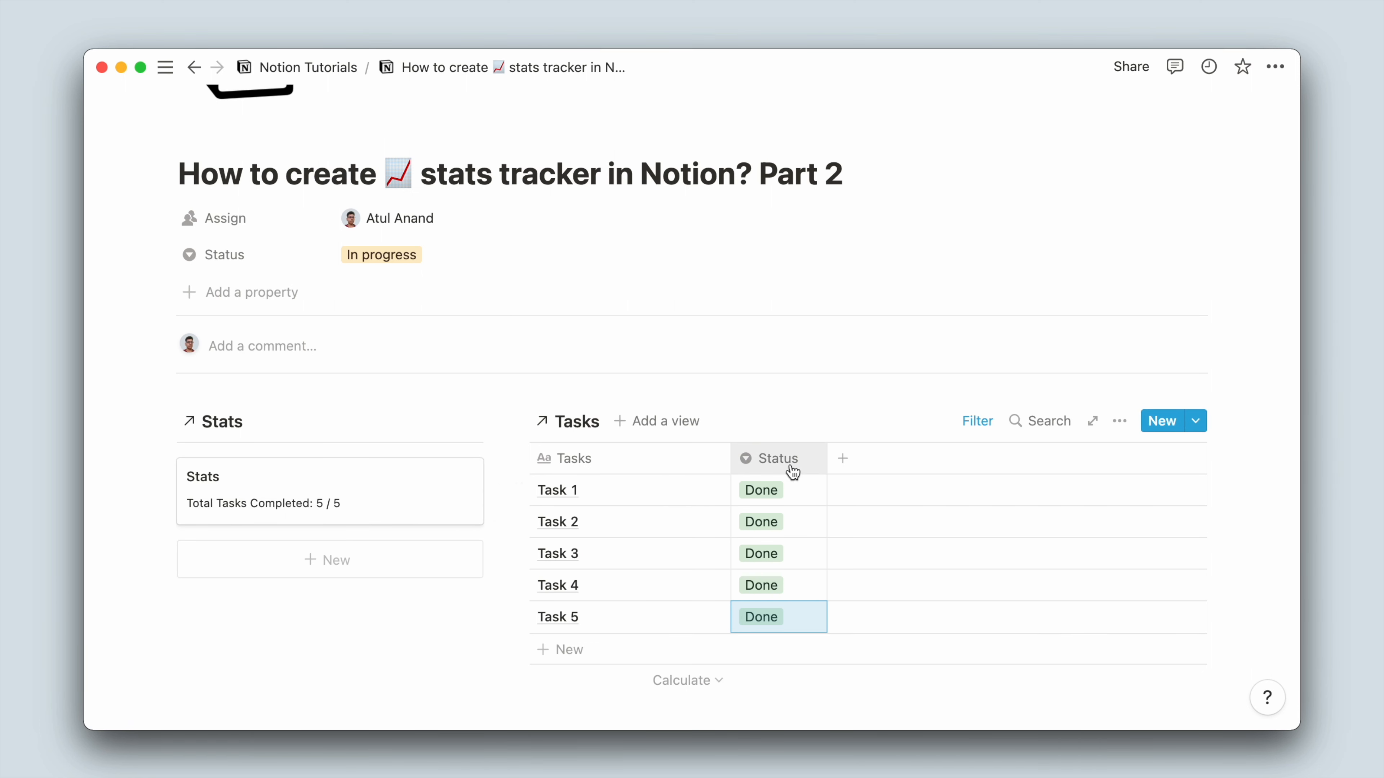
left_click(783, 503)
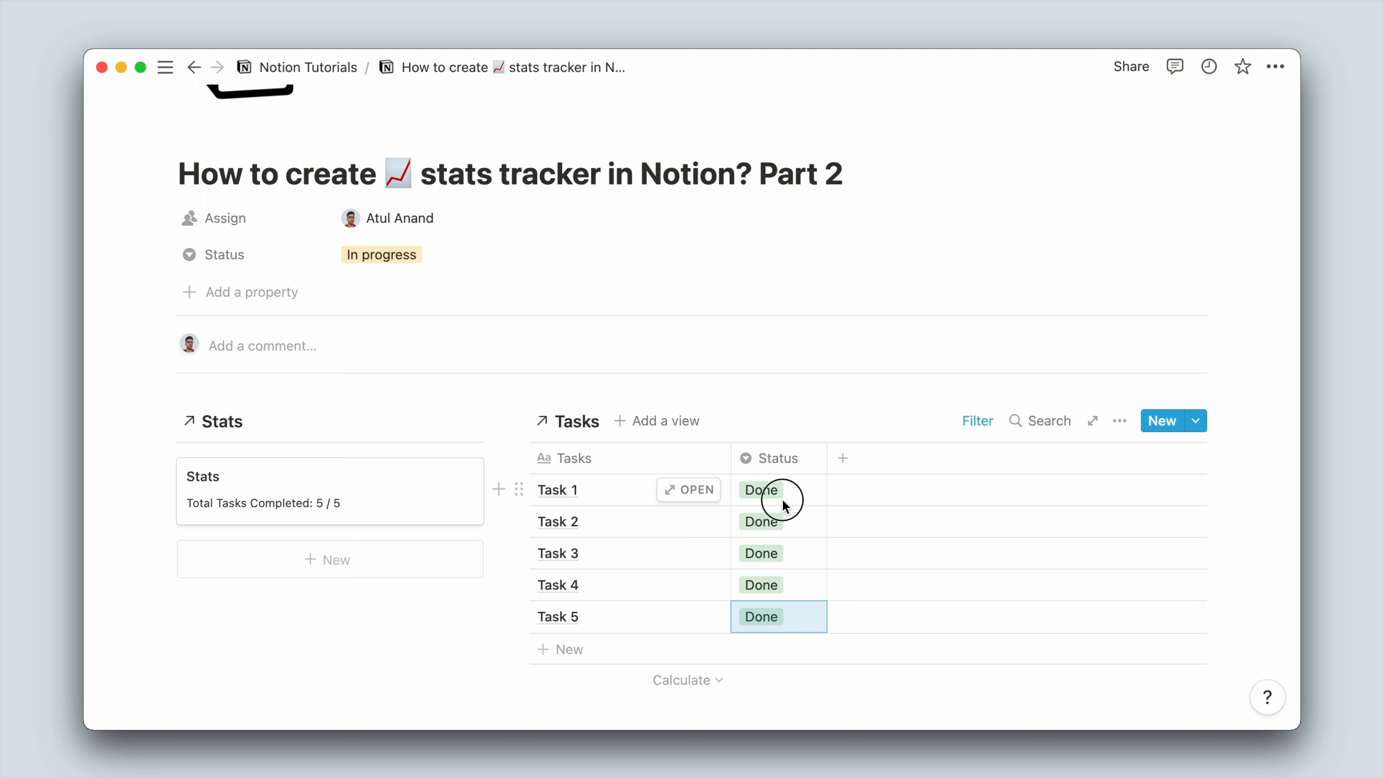